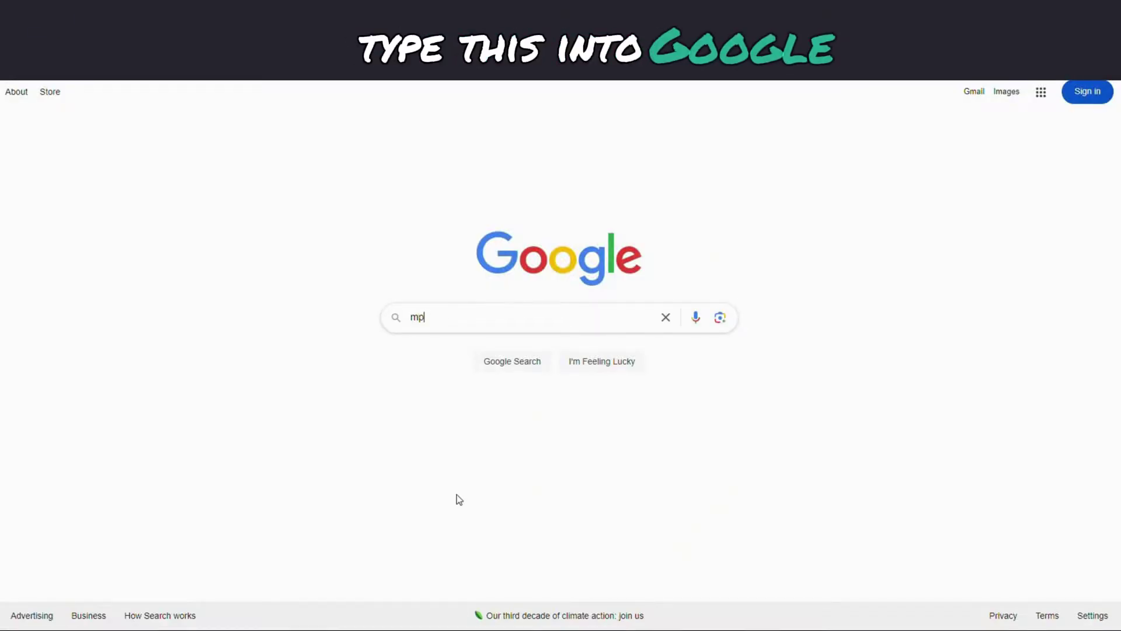
text(3 to animation adobe)
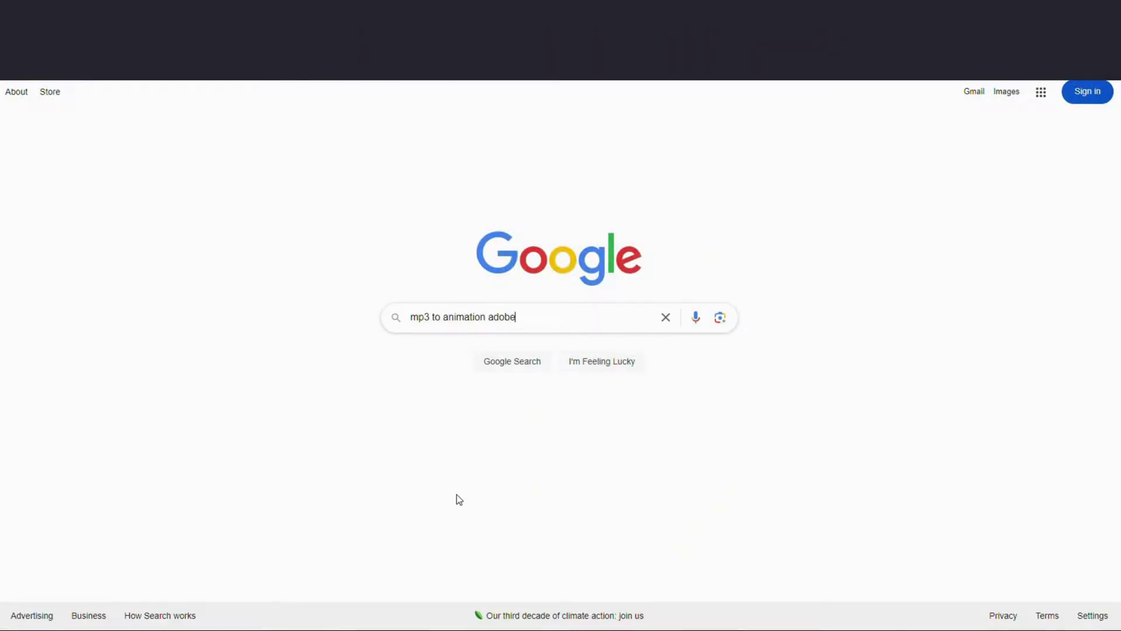
Run the Google search for "mp3 to animation adobe"
key(Return)
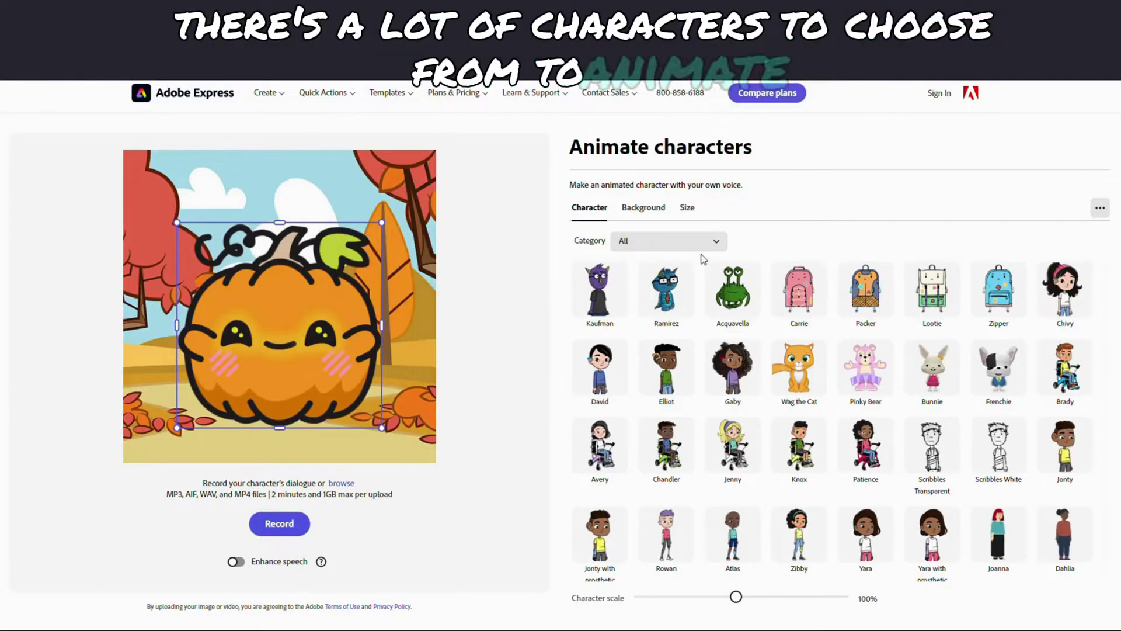
Try the Moe, Clay and lips mouths, then choose the Friendly curved-line mouth character
click(716, 240)
scroll(696, 333, down, 2)
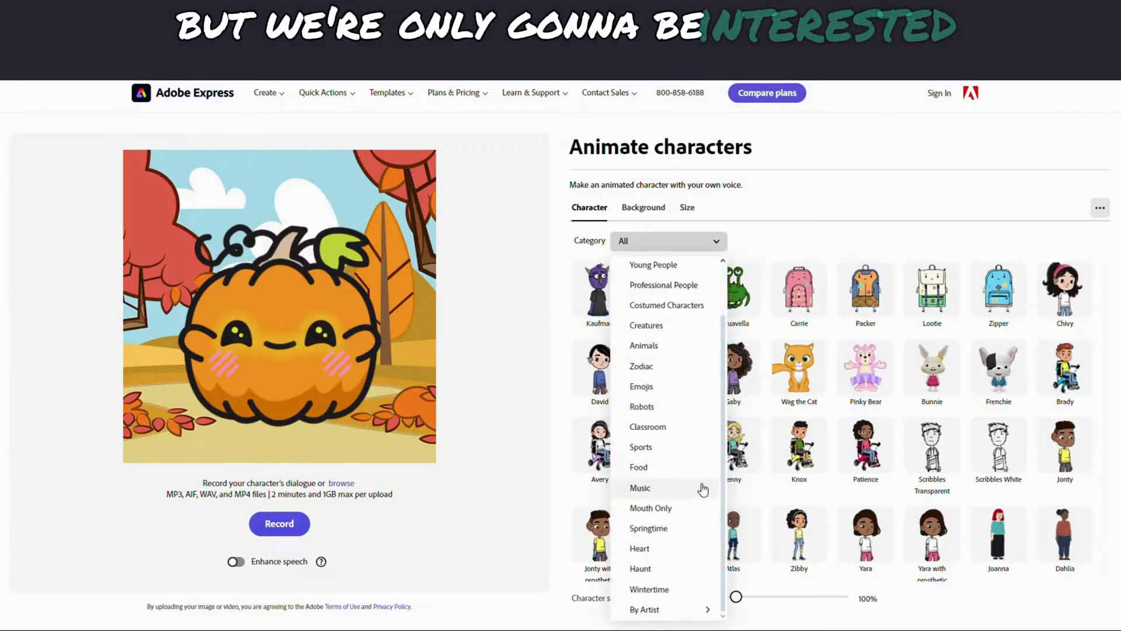
scroll(858, 324, down, 1)
scroll(858, 325, down, 5)
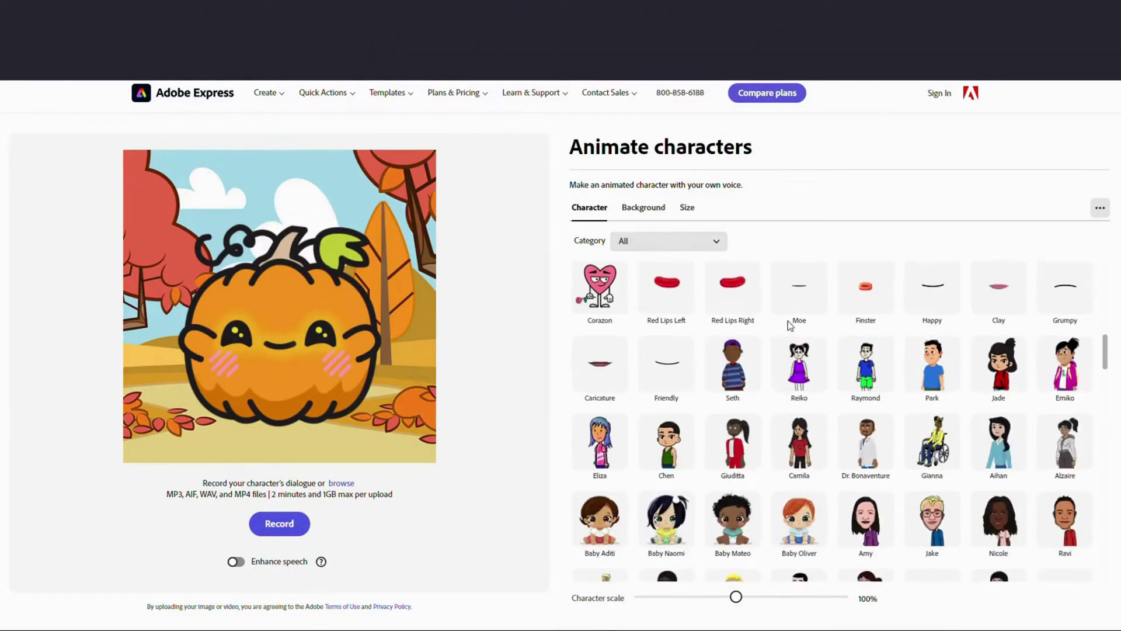
click(815, 306)
click(998, 302)
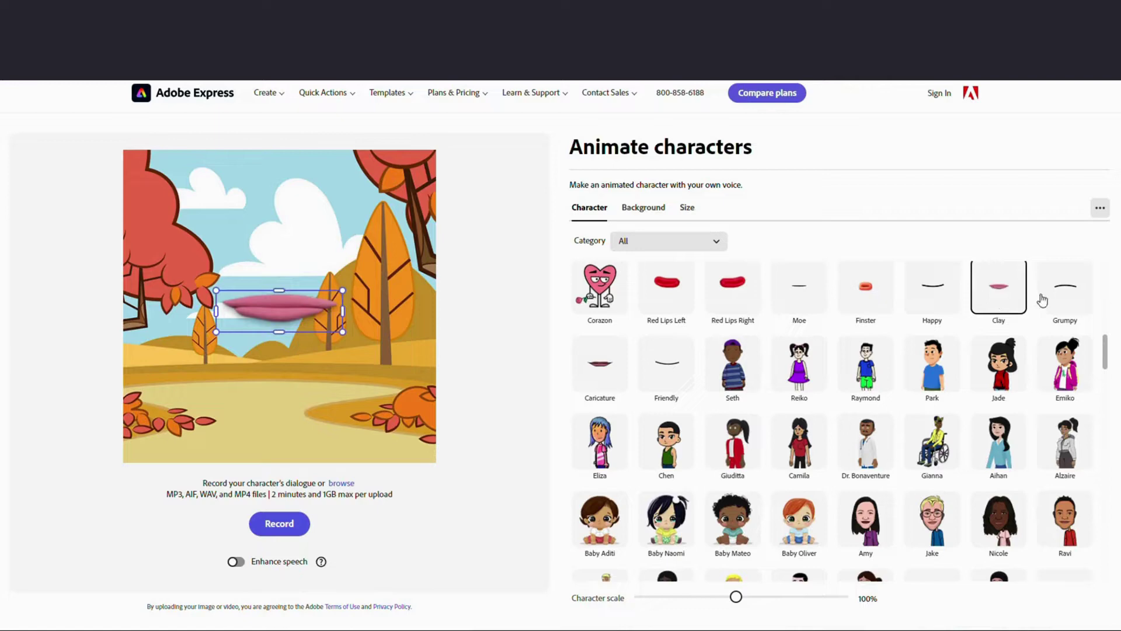
click(718, 293)
click(600, 363)
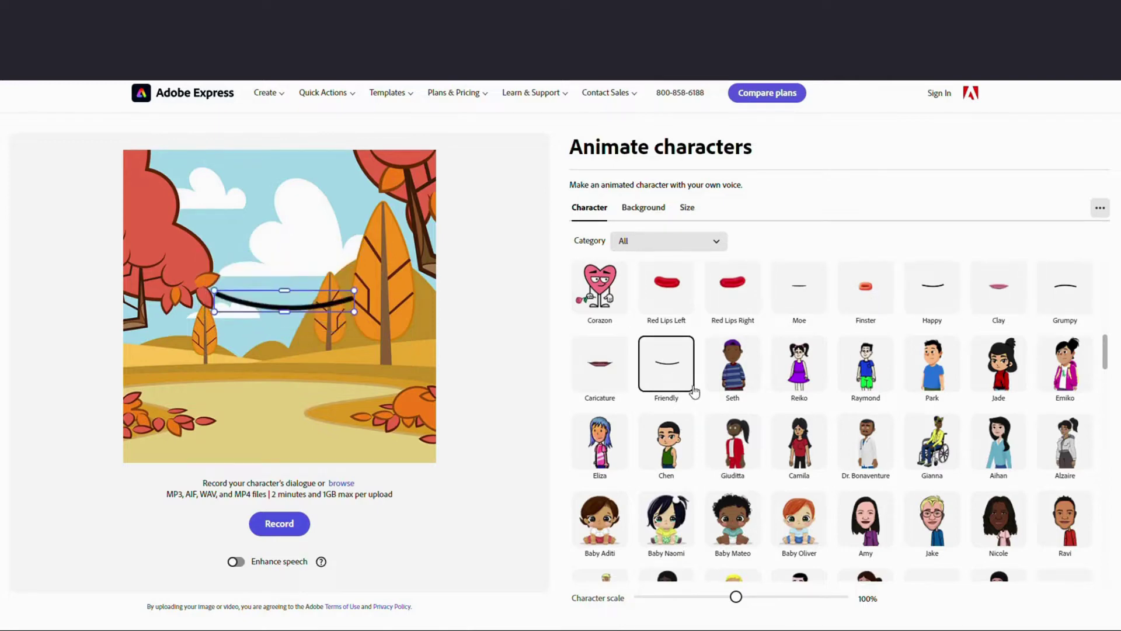
Set the animation background to Transparent
click(643, 207)
click(665, 329)
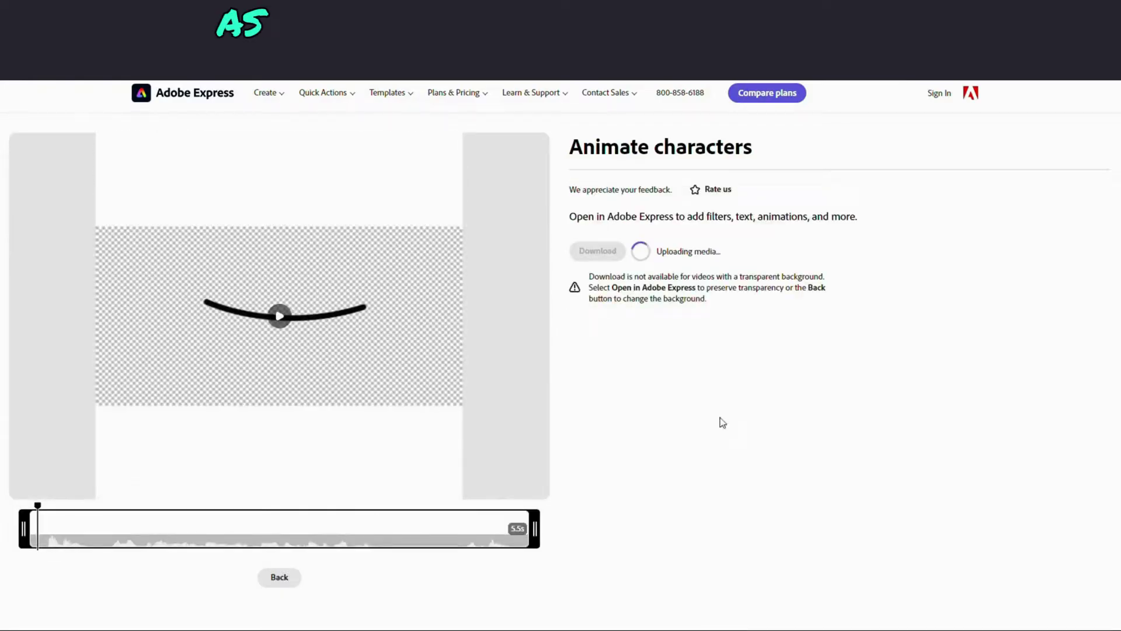
Play the finished mouth animation and open it in the Adobe Express editor
click(301, 338)
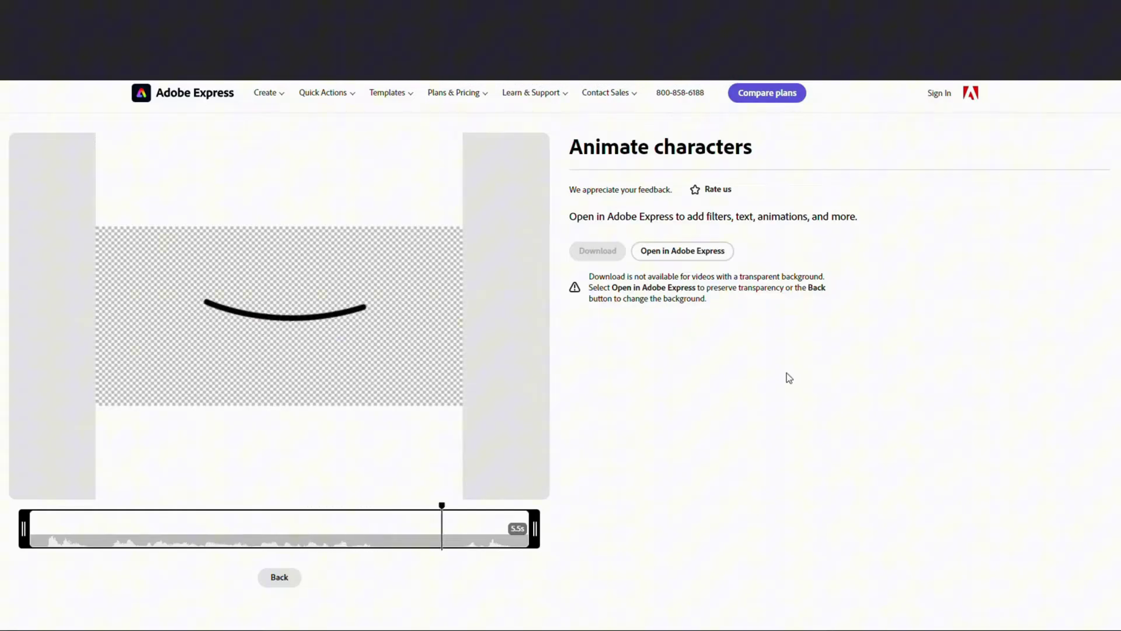
click(682, 250)
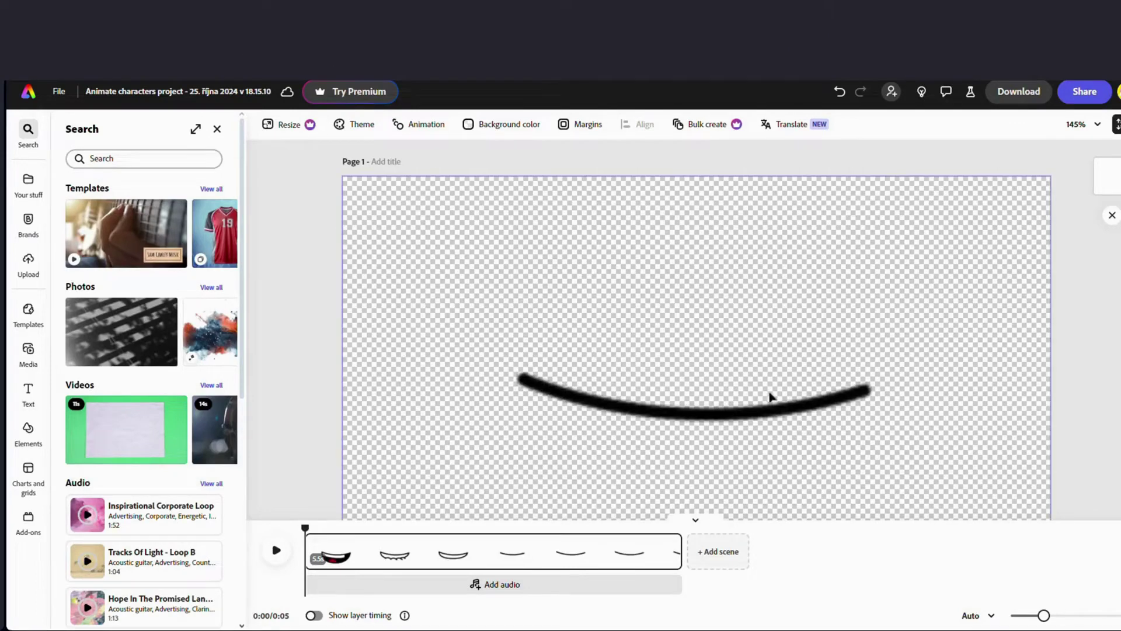
Give the mouth video a fully opaque custom peach #E4B69D background colour
click(529, 205)
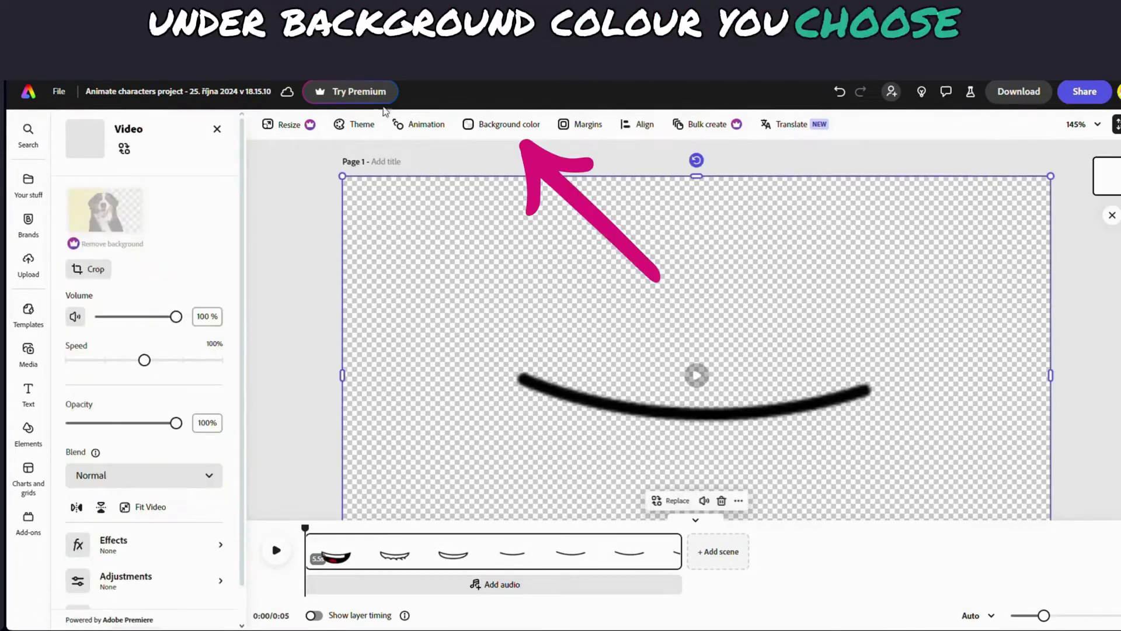
click(506, 127)
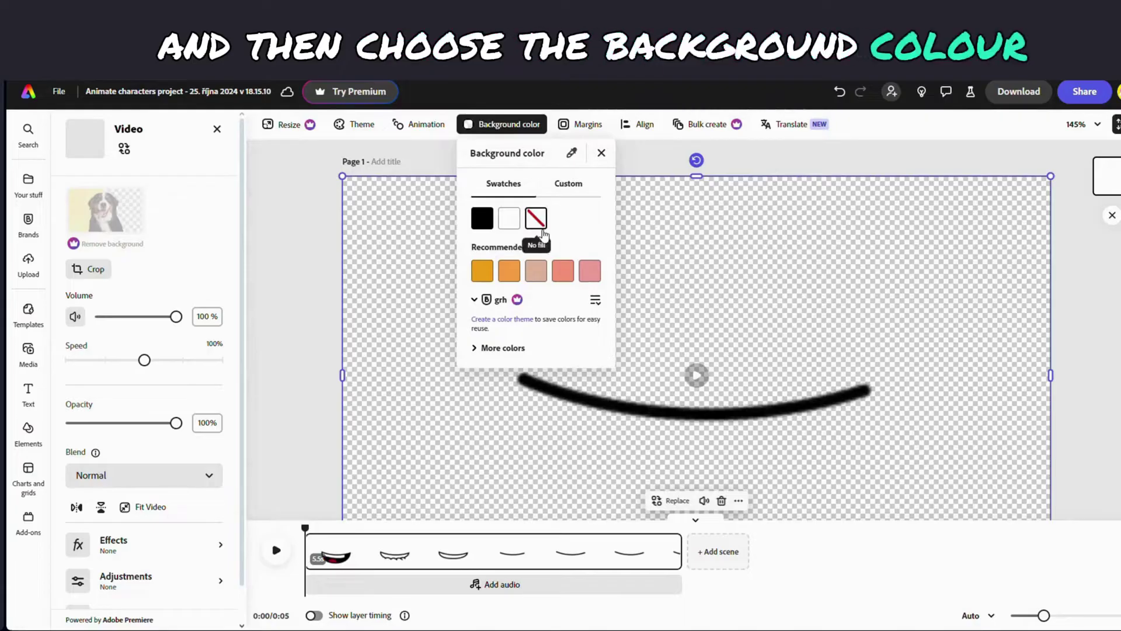
click(570, 186)
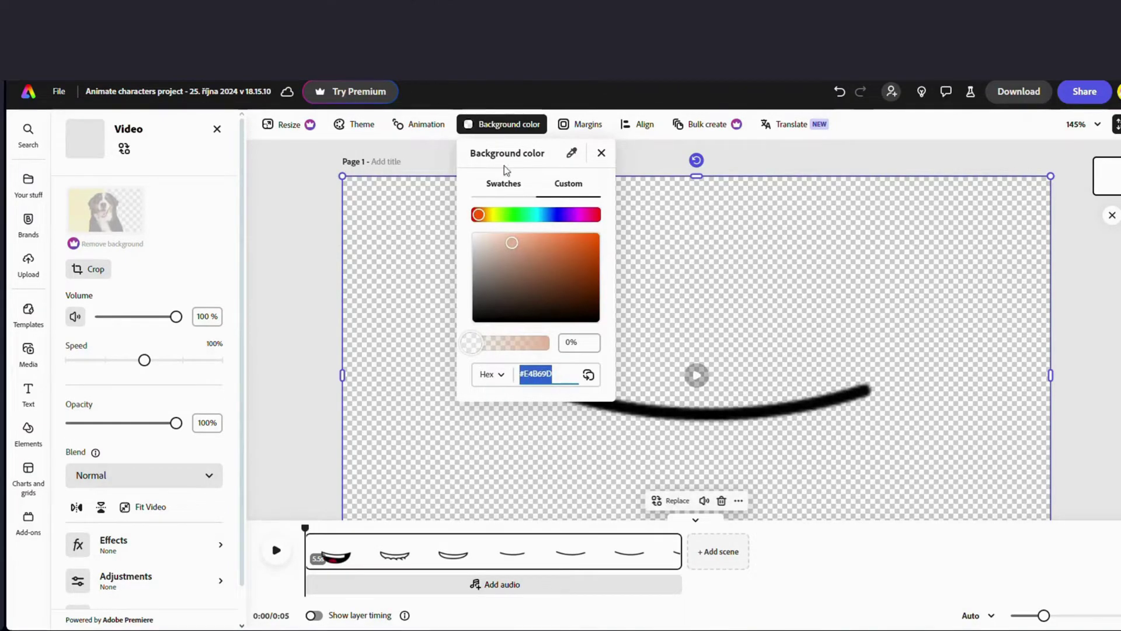
drag(473, 342, 549, 343)
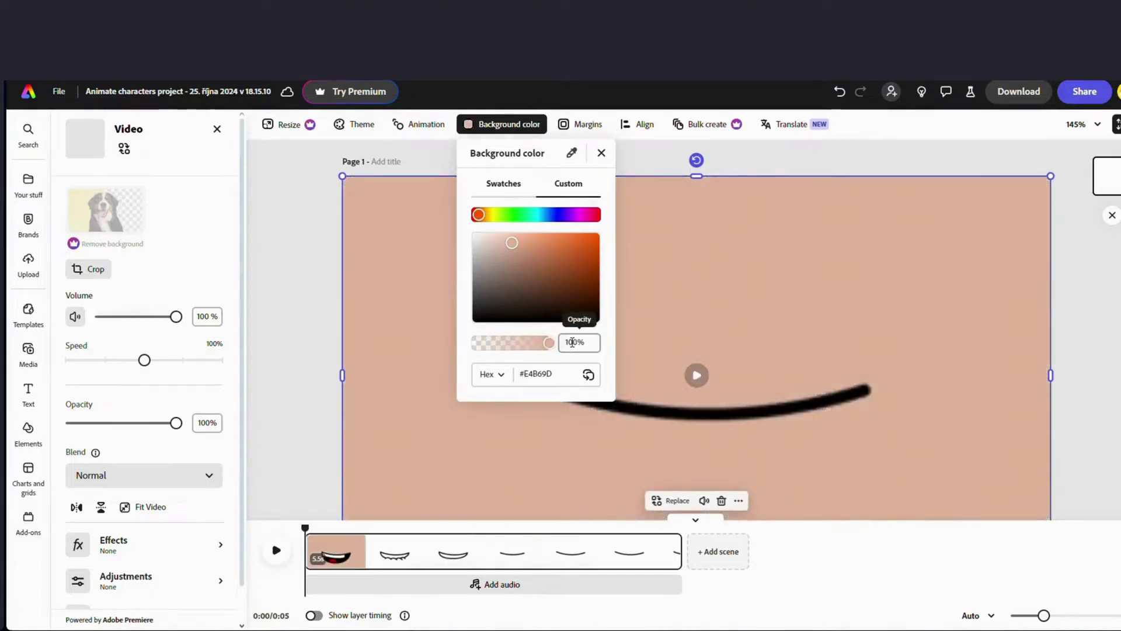
click(779, 314)
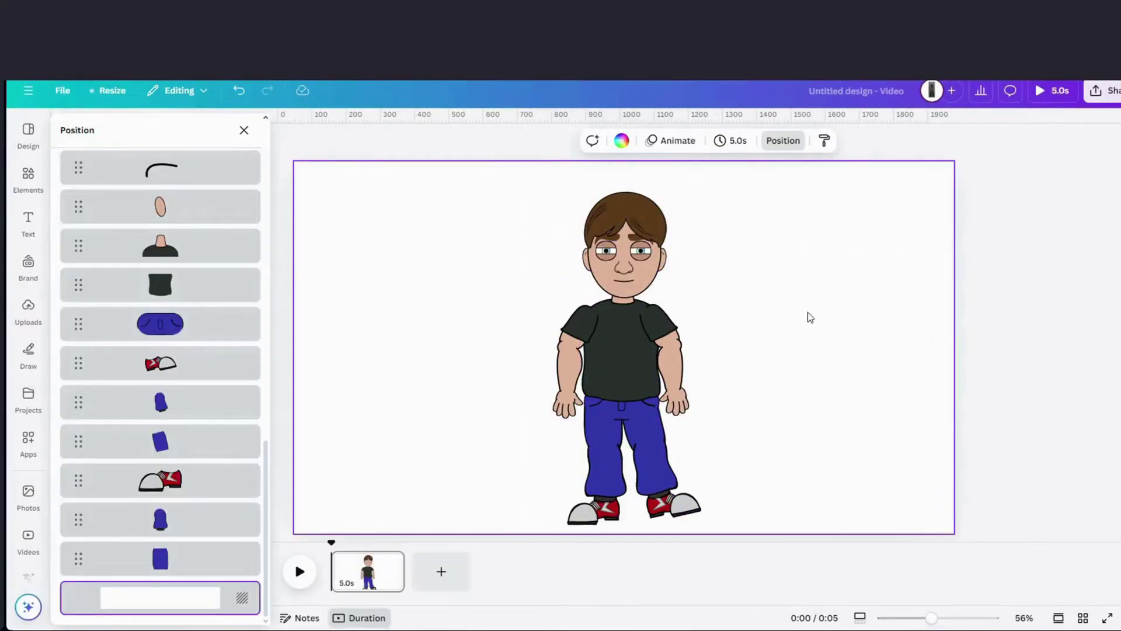
Add the uploaded peach mouth video from Uploads > Videos to the design
click(28, 308)
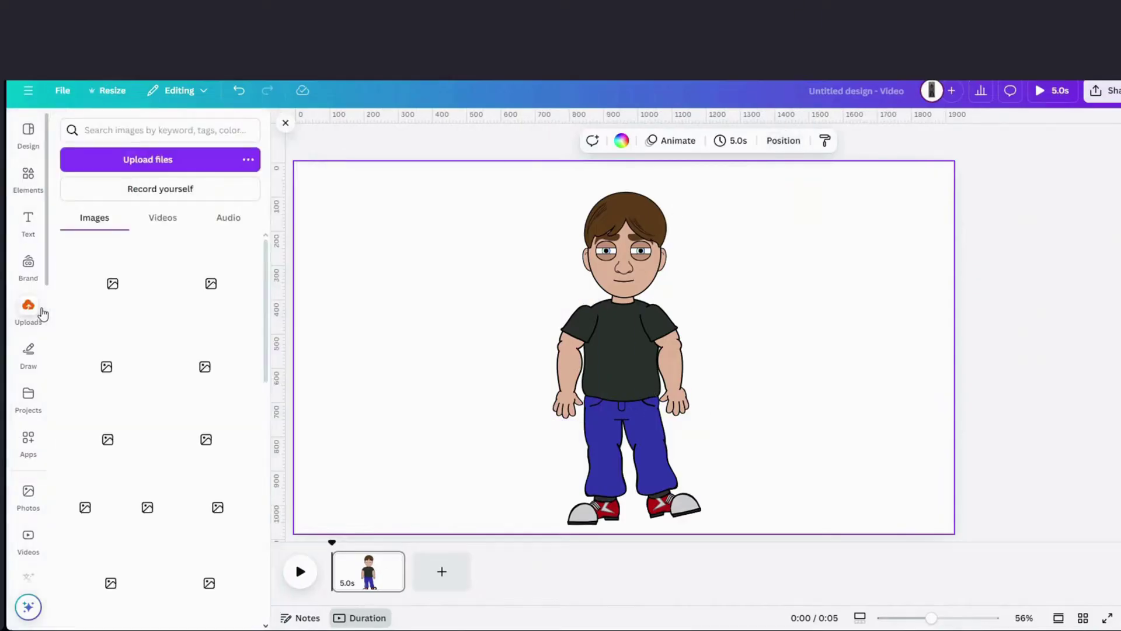
click(163, 220)
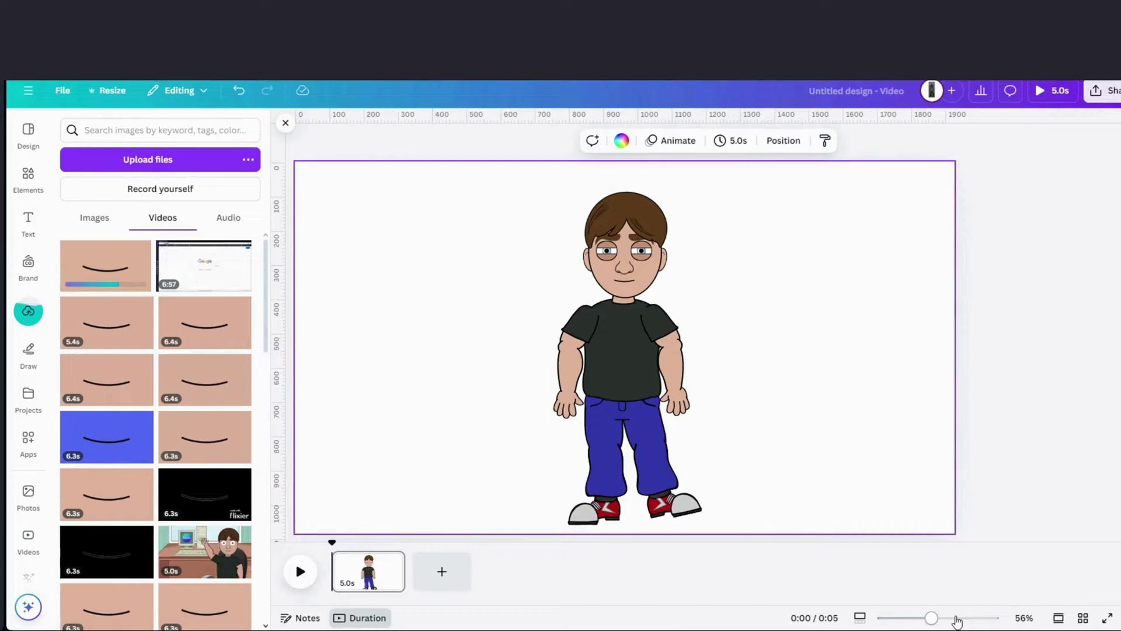
click(953, 619)
Shrink the mouth video and move it onto the character's head over the mouth
click(123, 276)
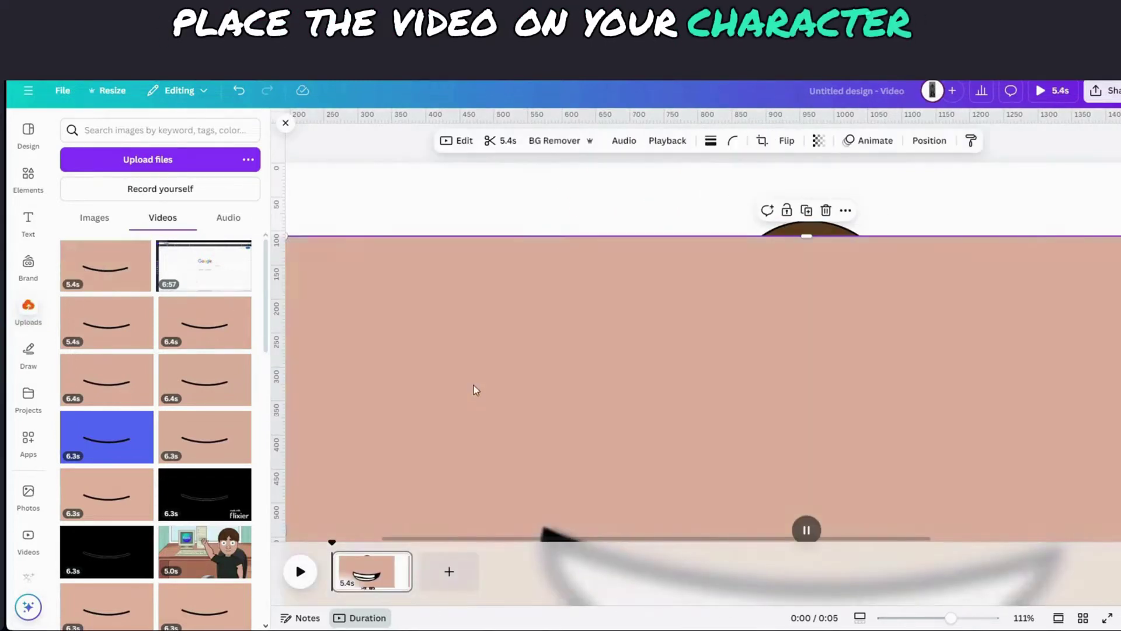
scroll(475, 388, down, 3)
drag(814, 464, 551, 317)
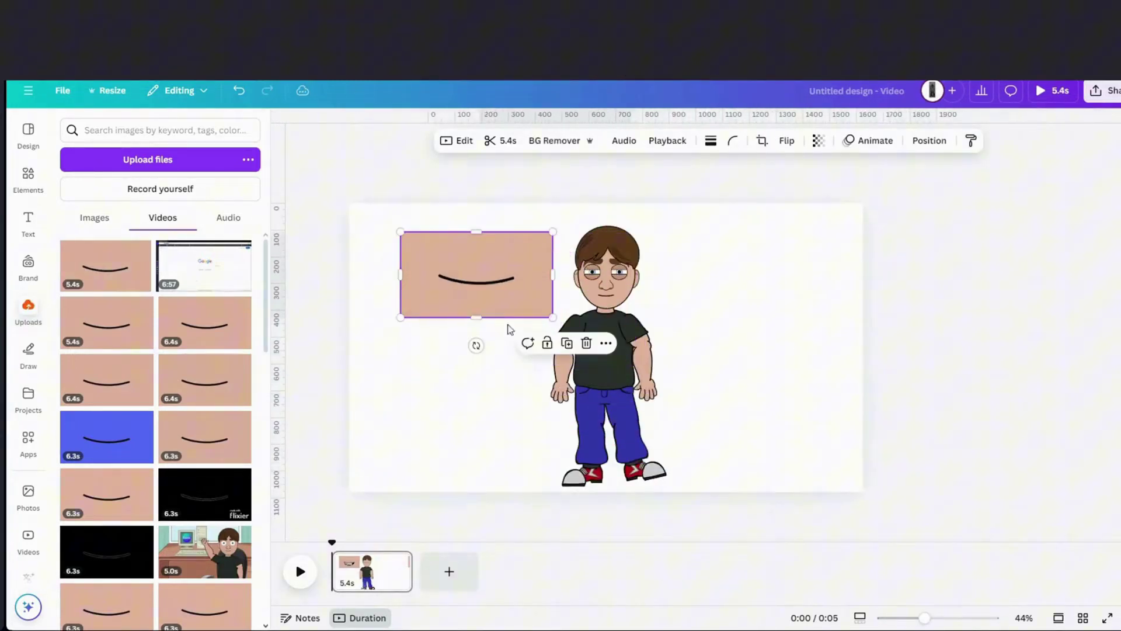
drag(426, 321, 542, 330)
click(953, 619)
scroll(695, 533, left, 3)
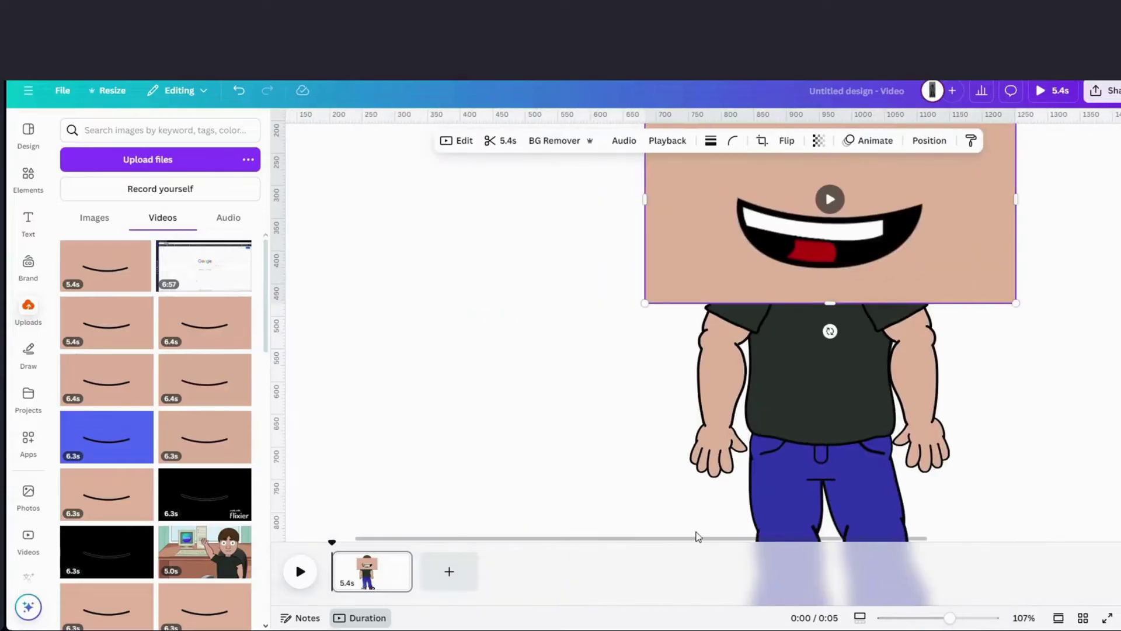
scroll(868, 408, right, 2)
scroll(554, 481, up, 3)
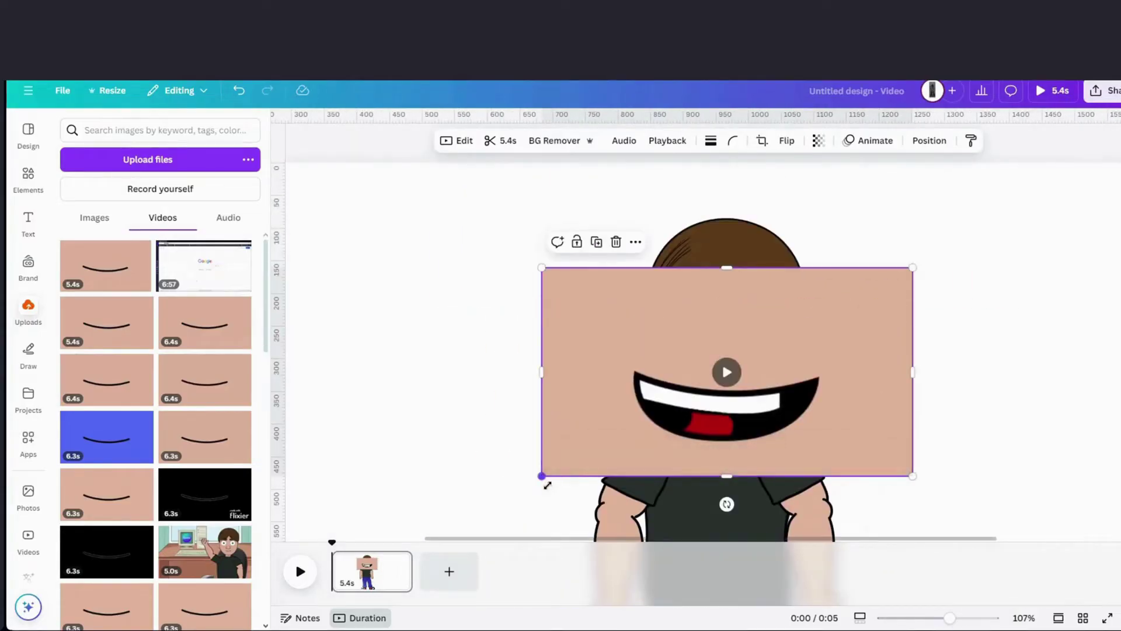
drag(554, 482, 795, 335)
drag(899, 303, 770, 404)
Lower its transparency, then fine-tune size and position to align over the drawn mouth
click(818, 140)
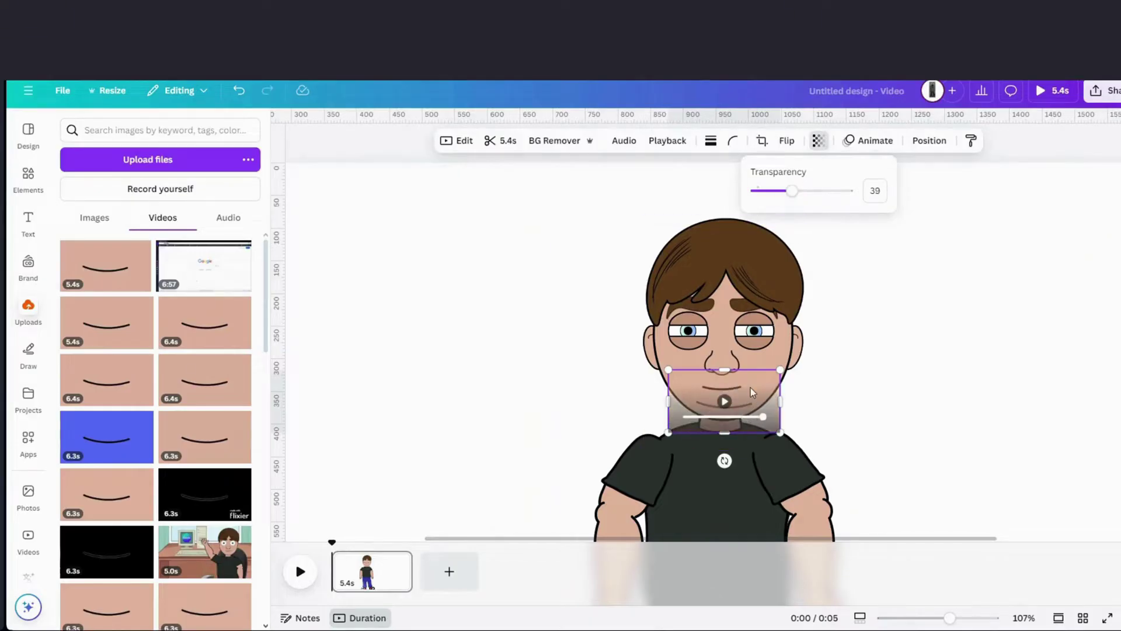
drag(751, 392, 749, 366)
drag(949, 617, 972, 619)
drag(852, 470, 816, 450)
drag(718, 394, 738, 407)
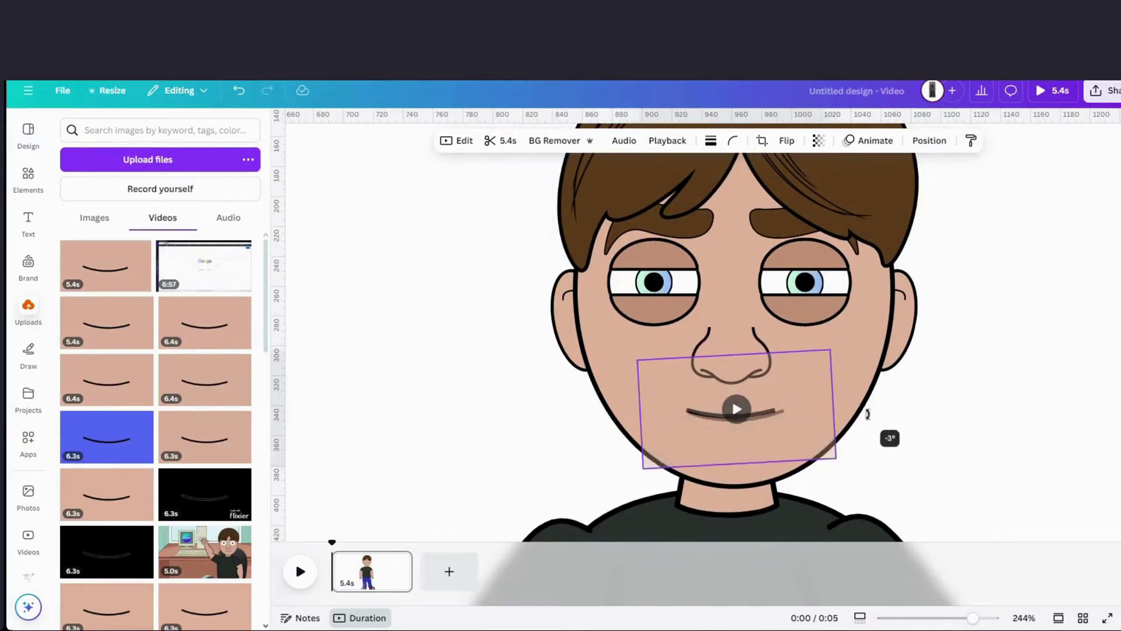
drag(803, 409, 791, 390)
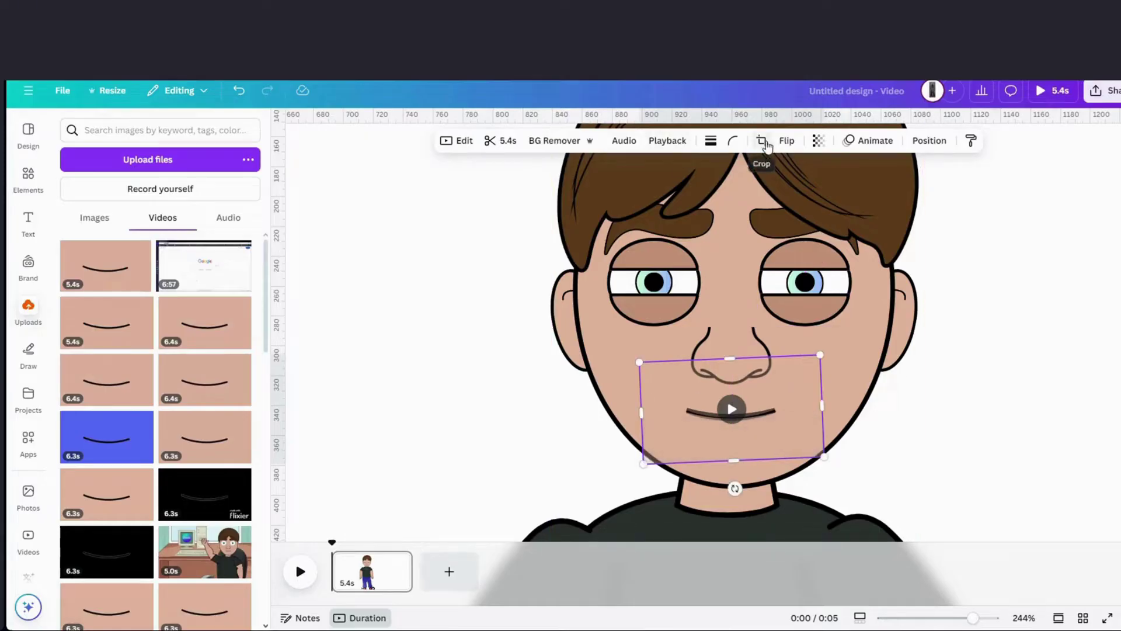
Crop the mouth video's left edge so the peach patch fits within the face
click(762, 141)
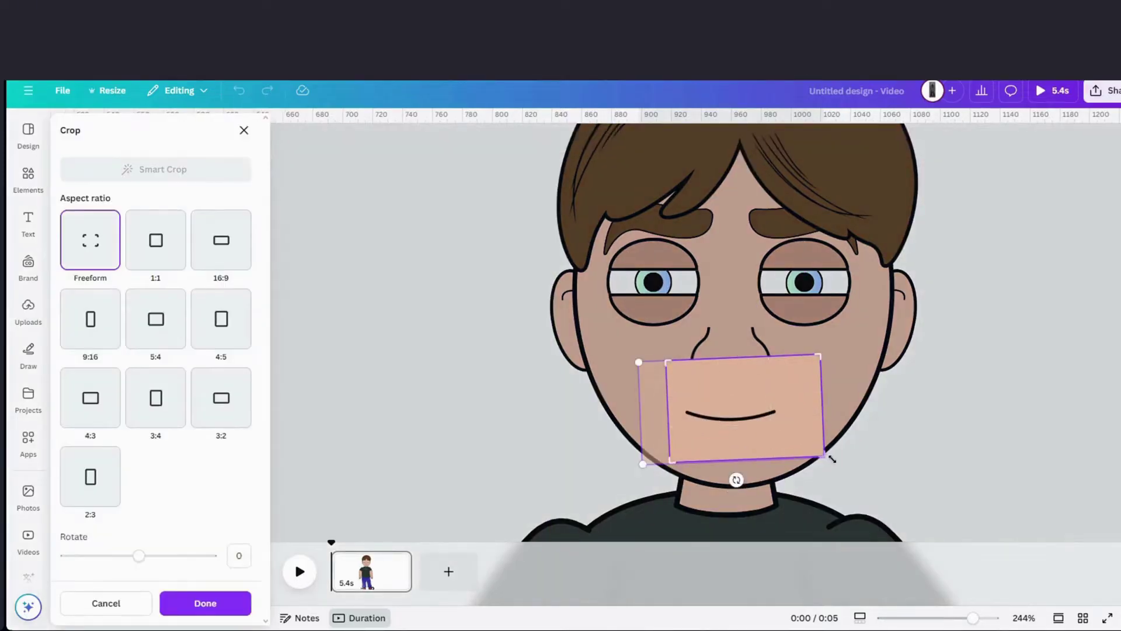
click(1013, 433)
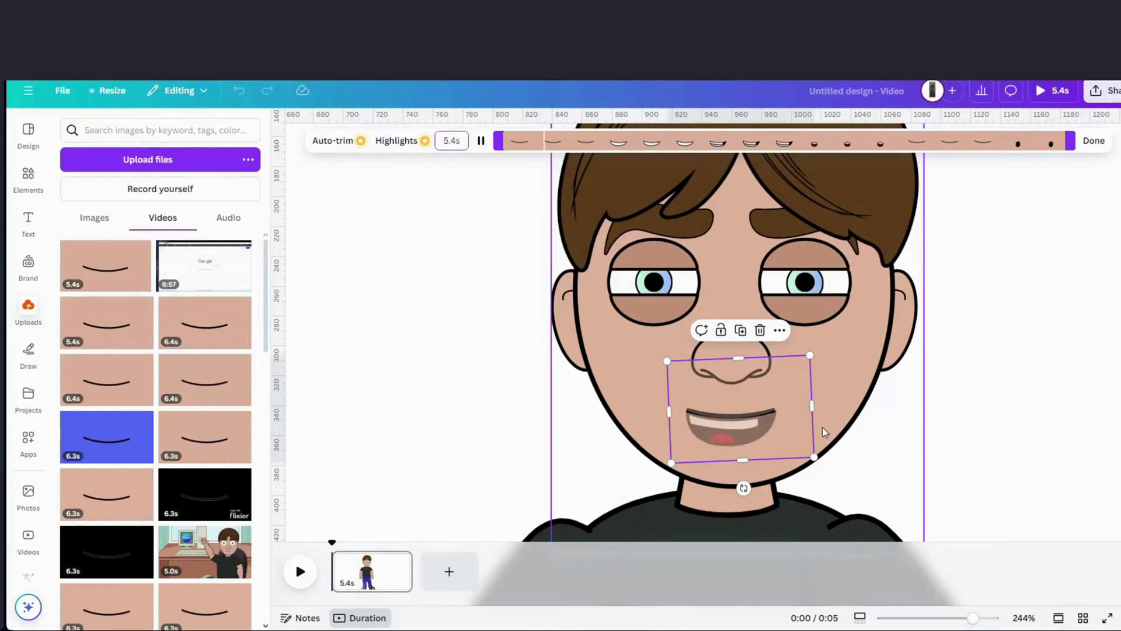
click(593, 386)
Make the mouth video partly see-through with the Transparency slider
click(740, 429)
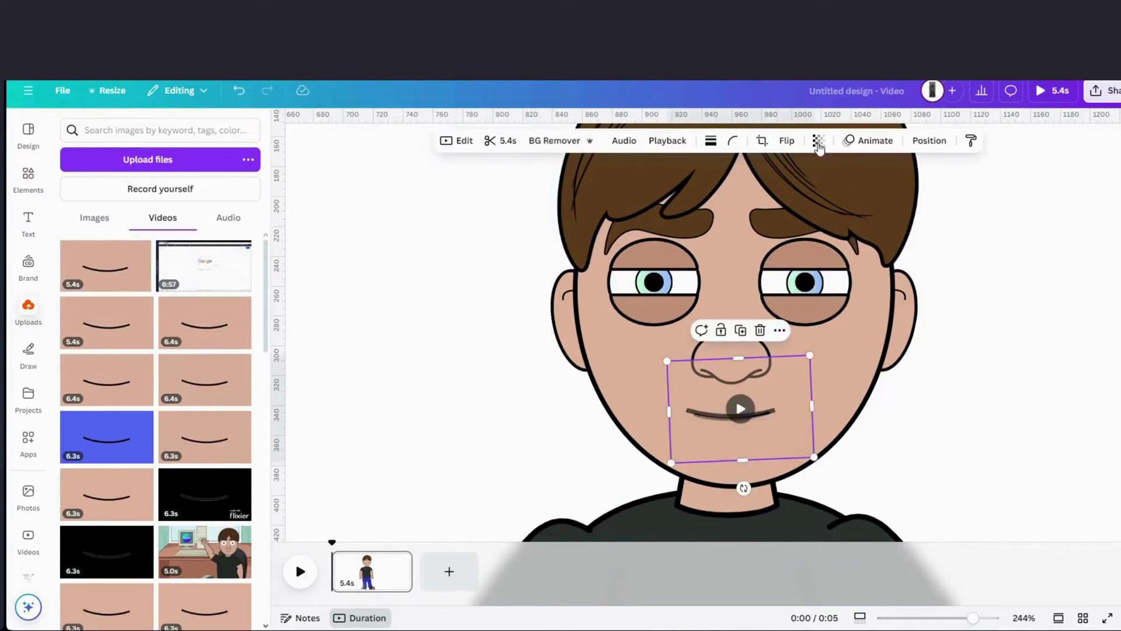
click(817, 140)
drag(852, 191, 793, 199)
click(1011, 342)
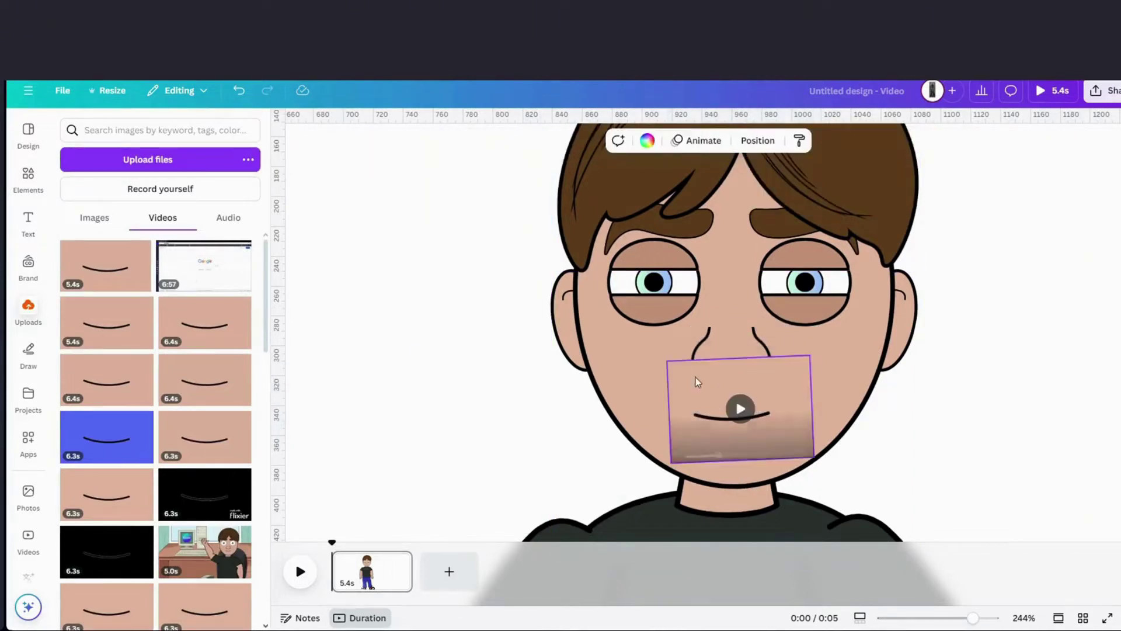
In the Layers panel, place the mouth video above the nose and move the drawn mouth line lower
right_click(784, 387)
click(701, 498)
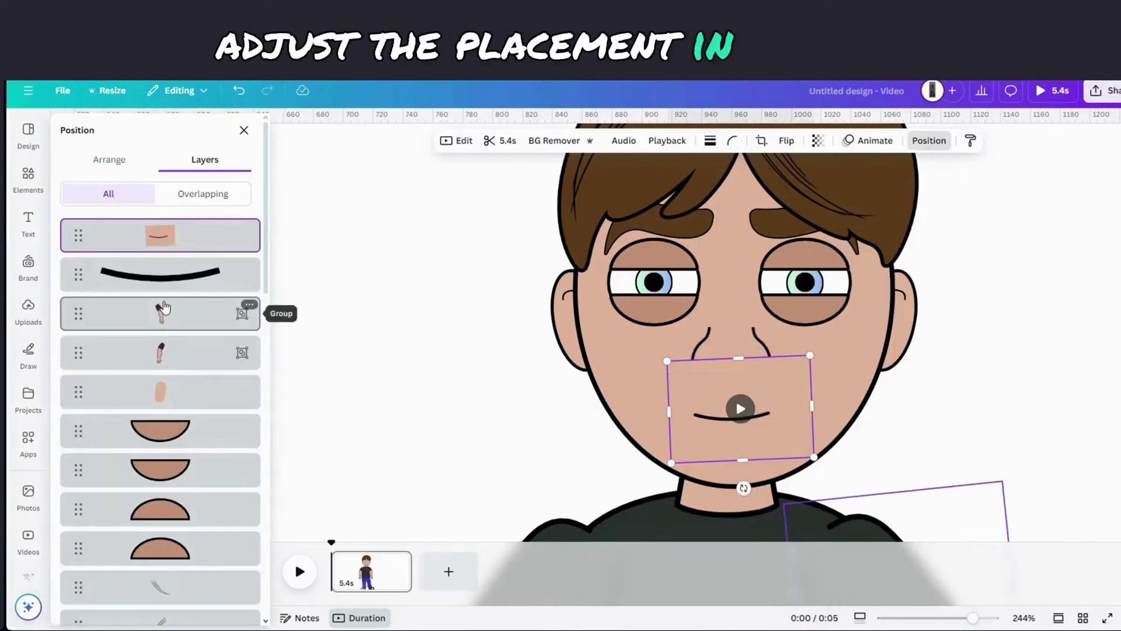
drag(175, 242, 163, 495)
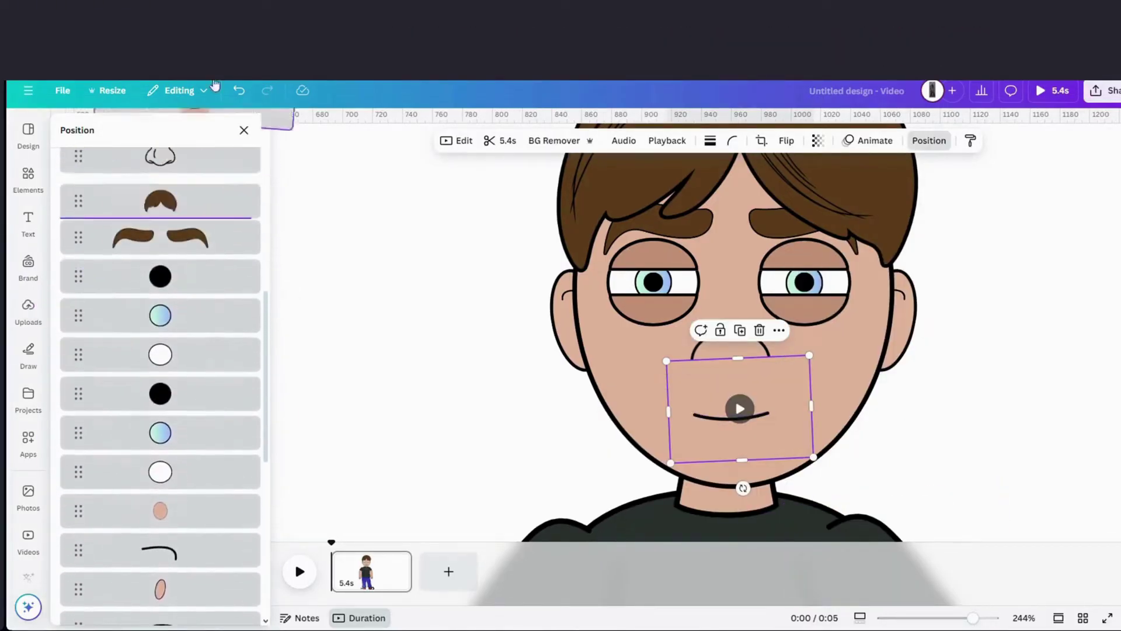
drag(163, 495, 177, 340)
scroll(176, 290, up, 5)
drag(175, 235, 189, 430)
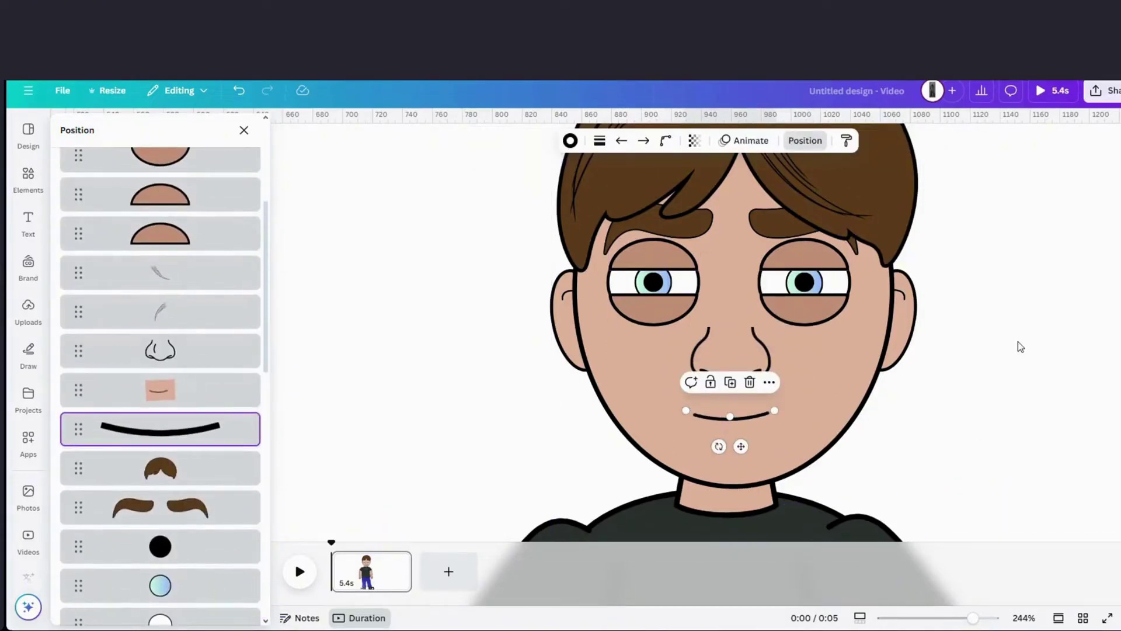
click(752, 407)
In Edit > Adjust, set the mouth video's Warmth to 22 and Fade to 23
click(460, 143)
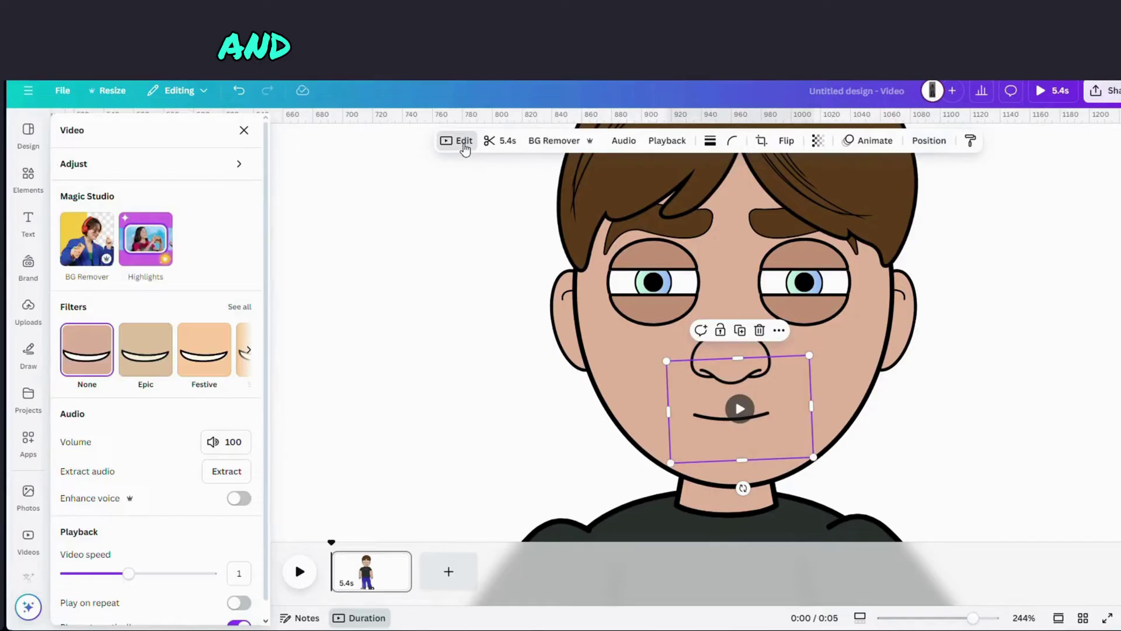
click(230, 168)
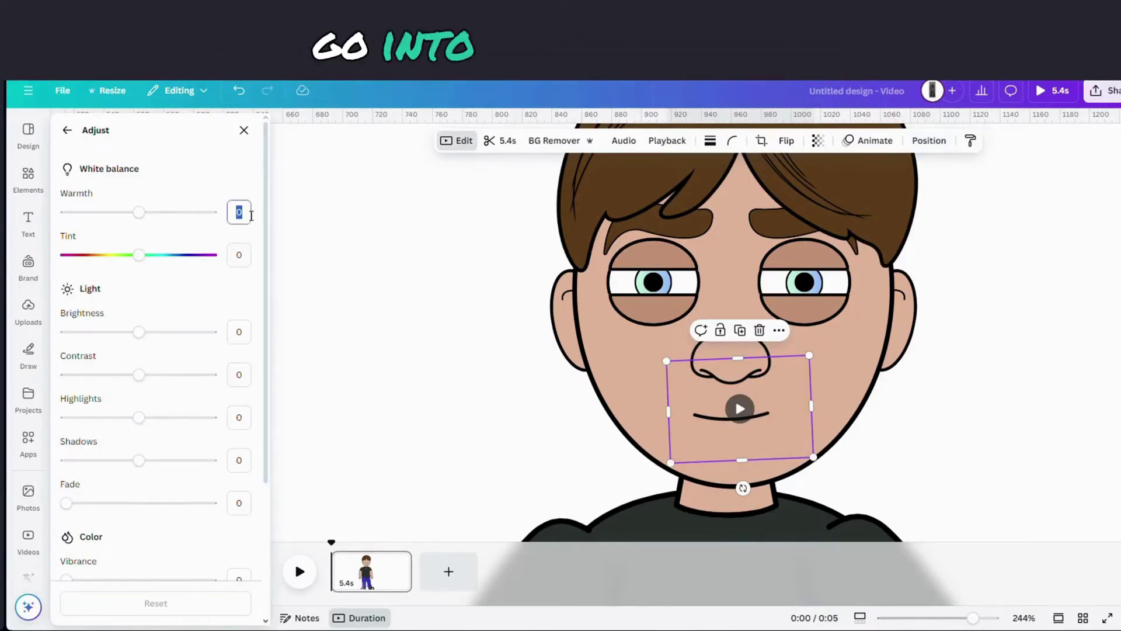
text(22)
scroll(220, 366, down, 1)
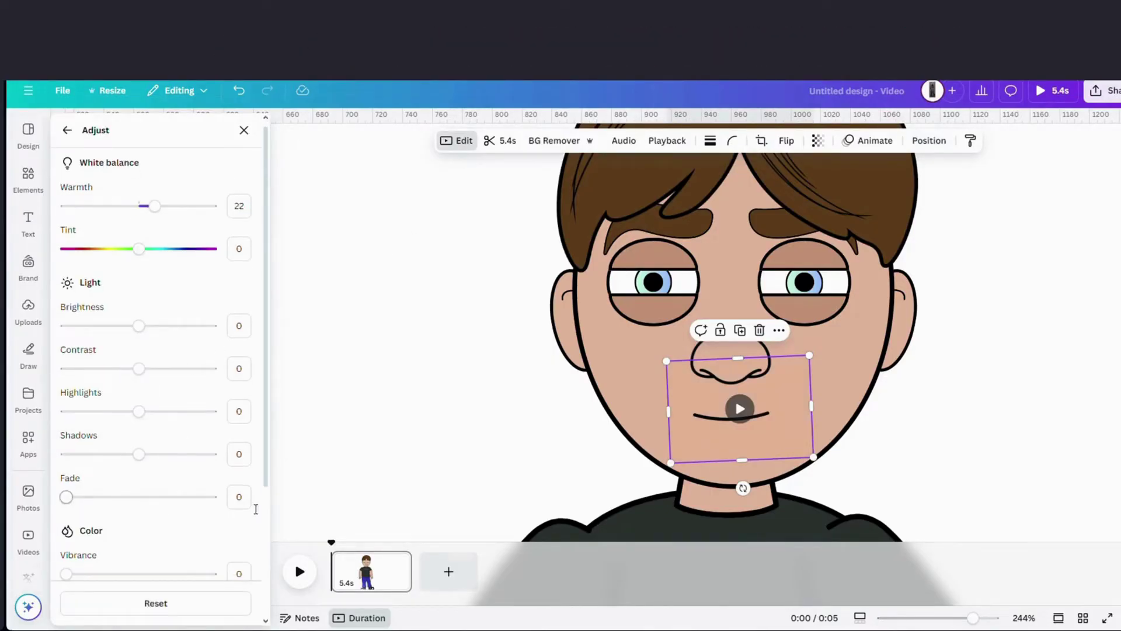
click(249, 504)
text(23)
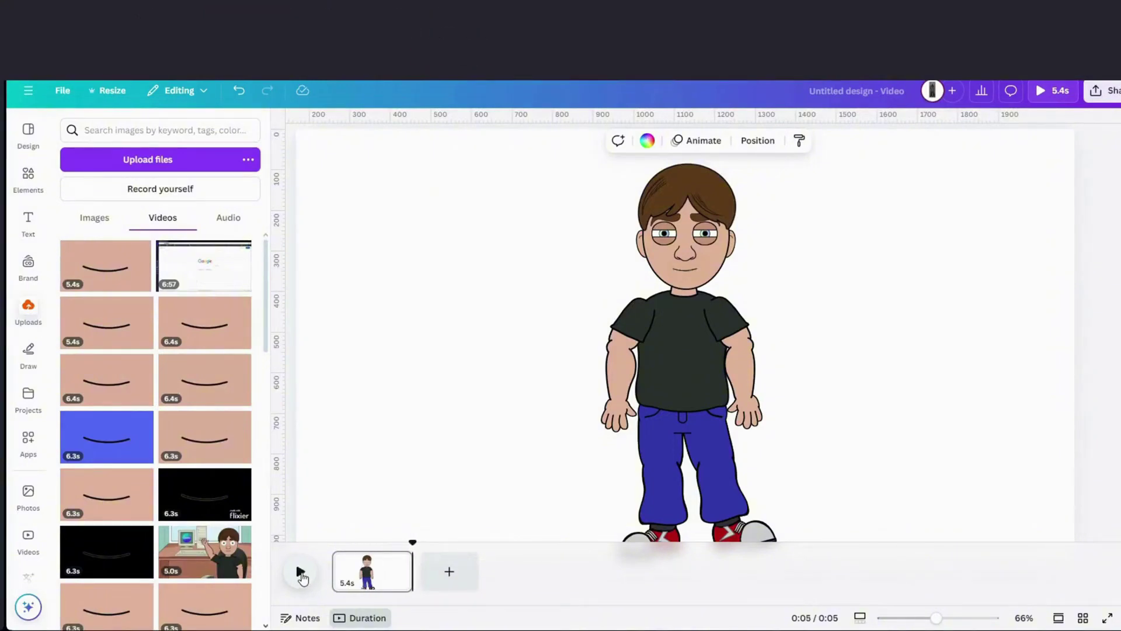
Preview the animation, then apply BG Remover to the mouth video and zoom to 152%
click(301, 572)
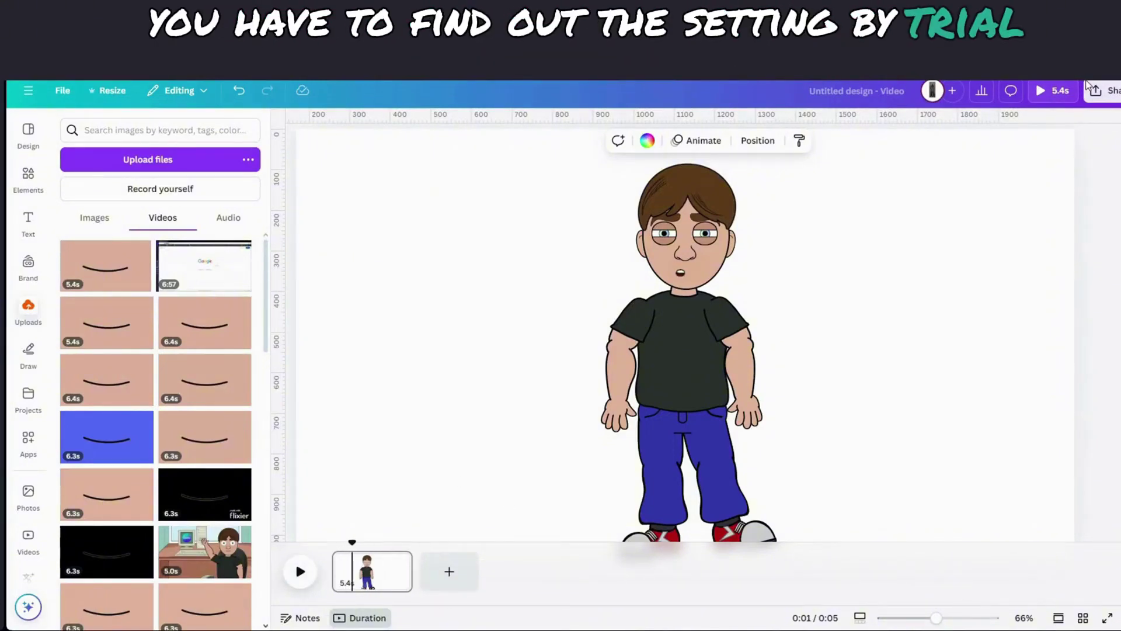
click(696, 264)
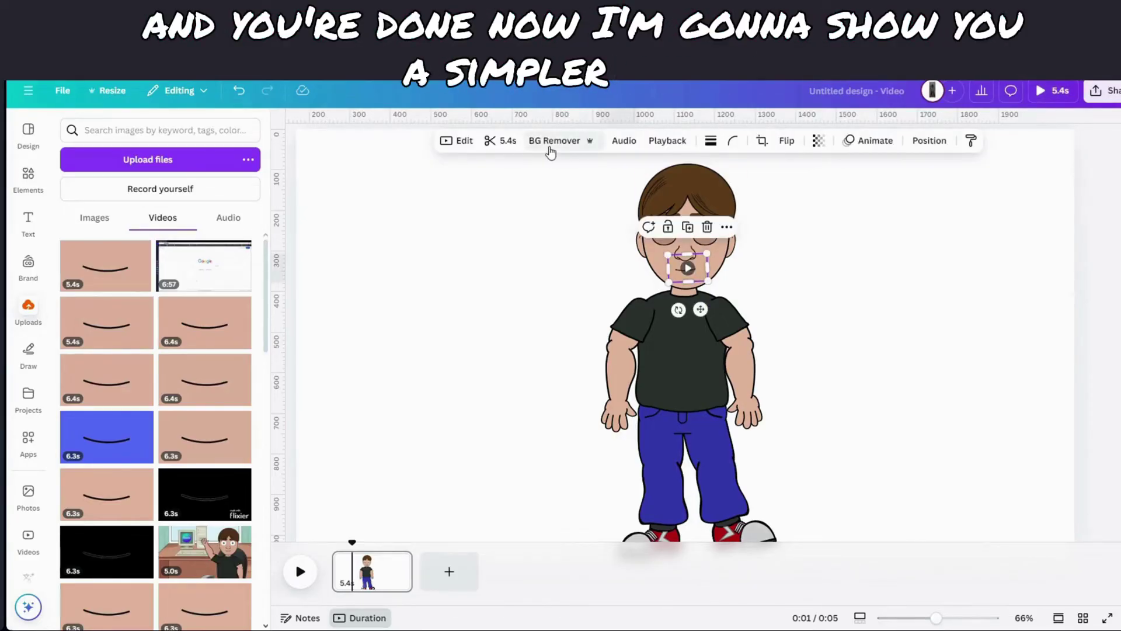
click(554, 140)
click(956, 618)
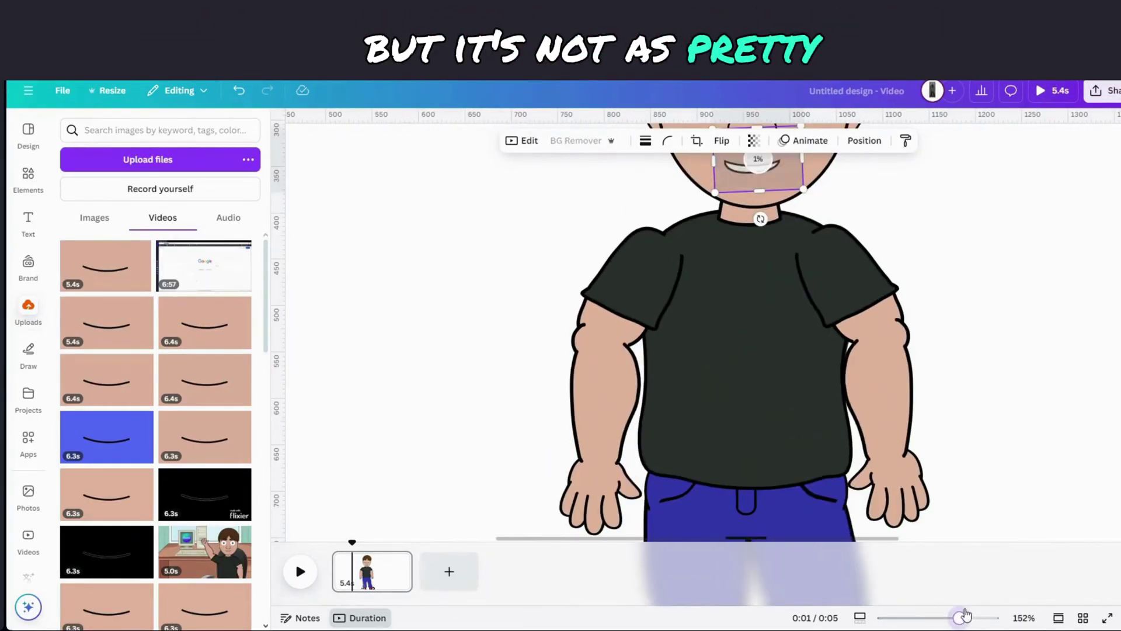
scroll(832, 366, up, 5)
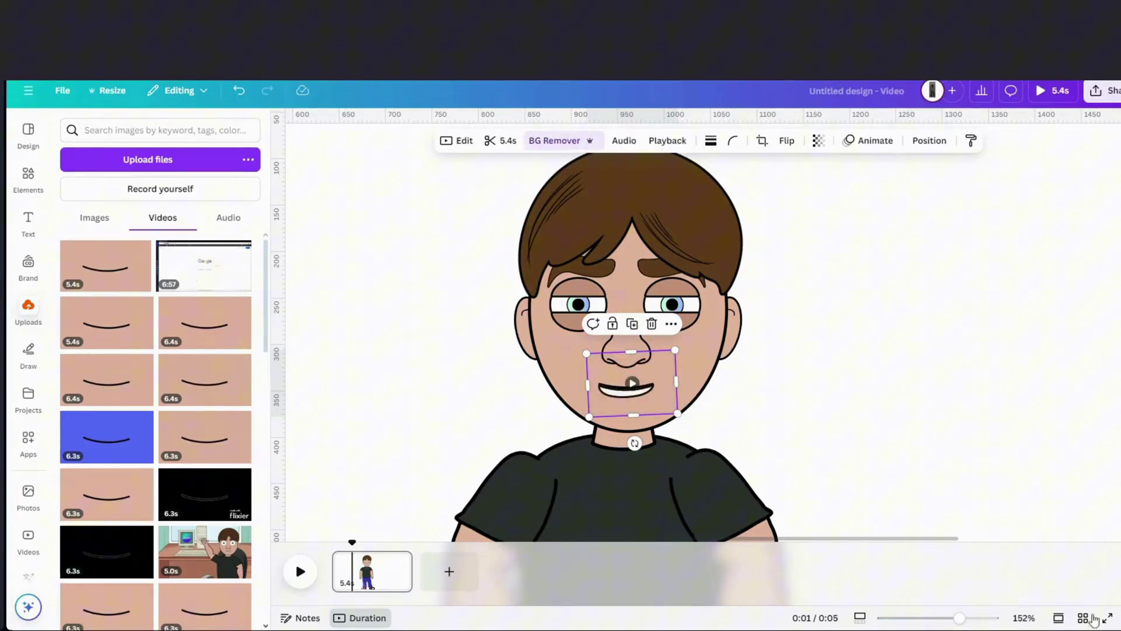
Zoom to 500% on the mouth and preview the animation briefly
drag(959, 617, 992, 617)
click(301, 571)
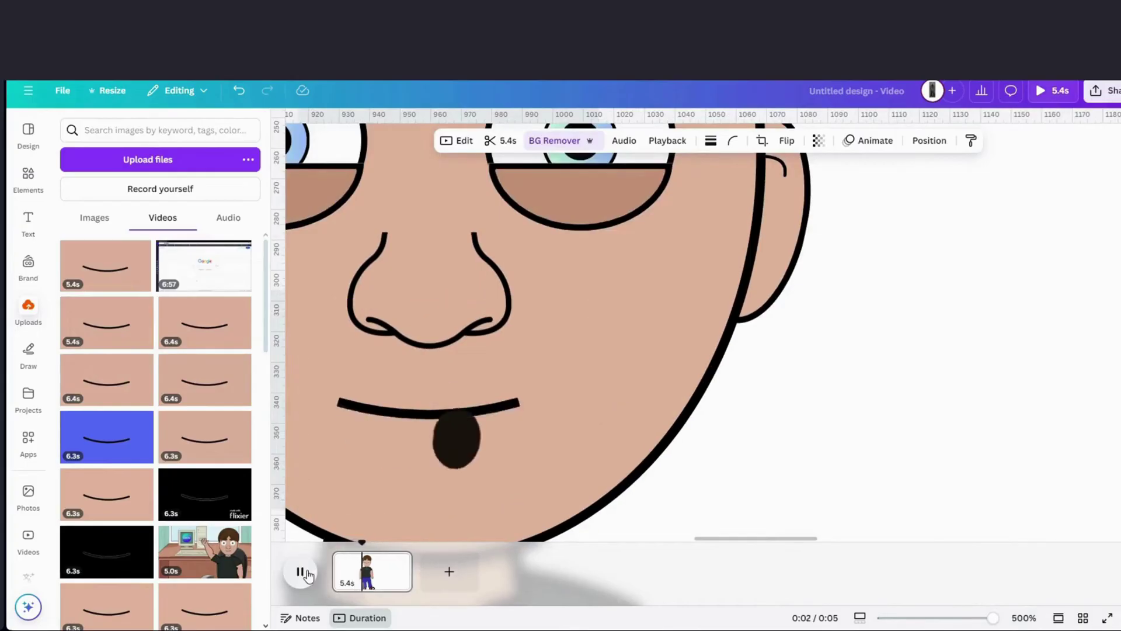
click(303, 571)
Show the layer list from the mouth video's Layer options
click(449, 435)
right_click(449, 435)
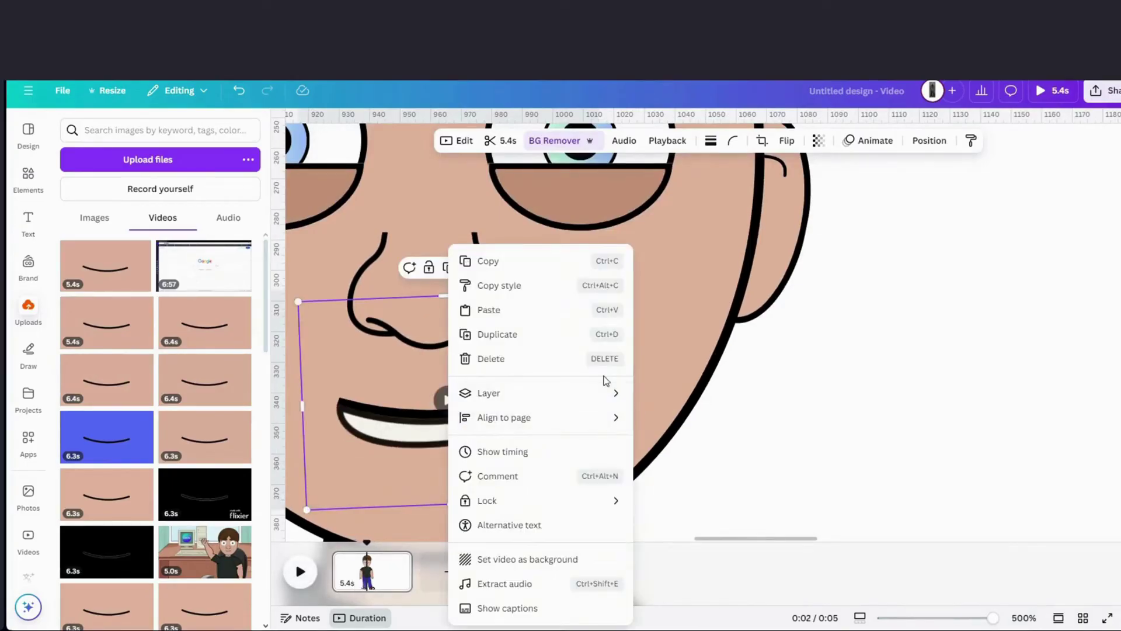
click(719, 500)
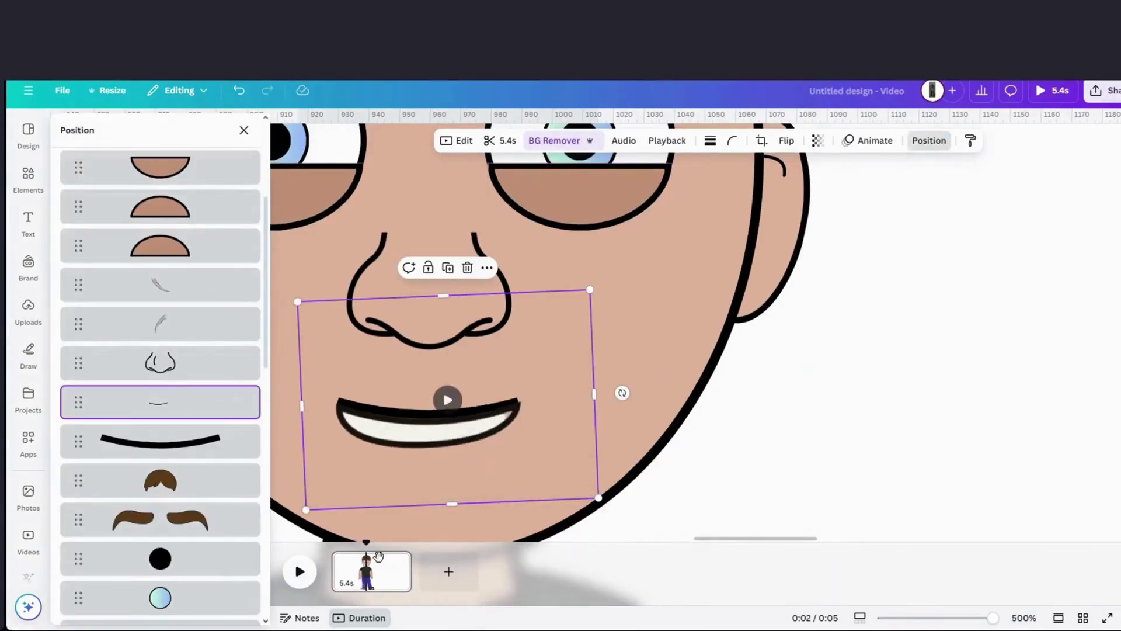
Replay the mouth animation from the start, then step back slightly
drag(367, 542, 338, 542)
click(299, 572)
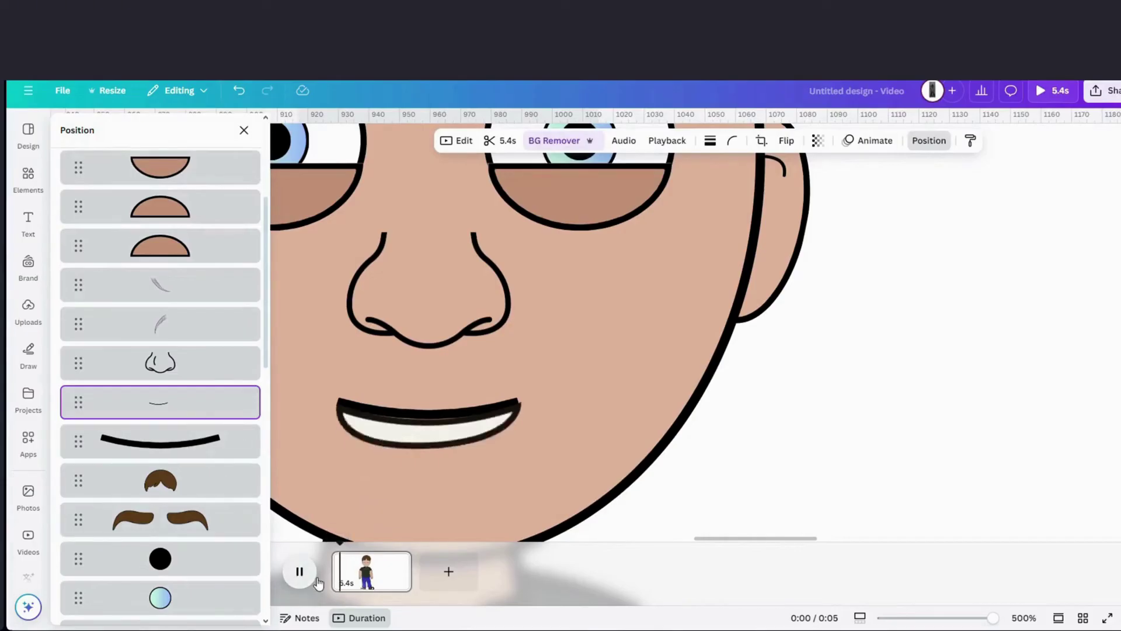
click(298, 572)
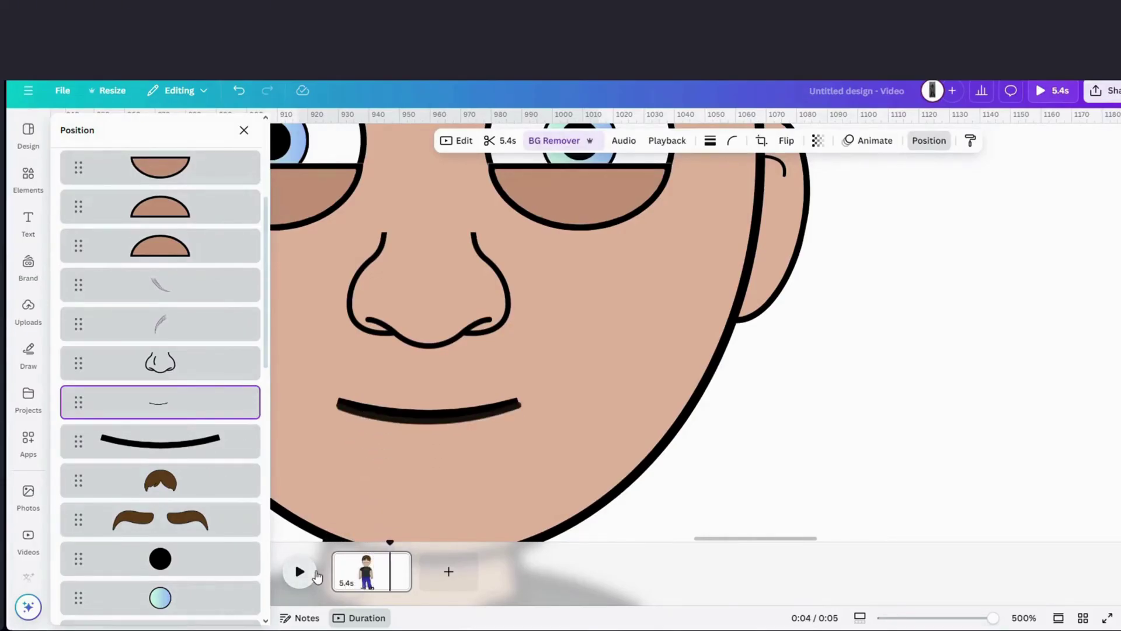
mouse_move(392, 548)
mouse_down()
mouse_move(341, 525)
mouse_move(380, 532)
mouse_up()
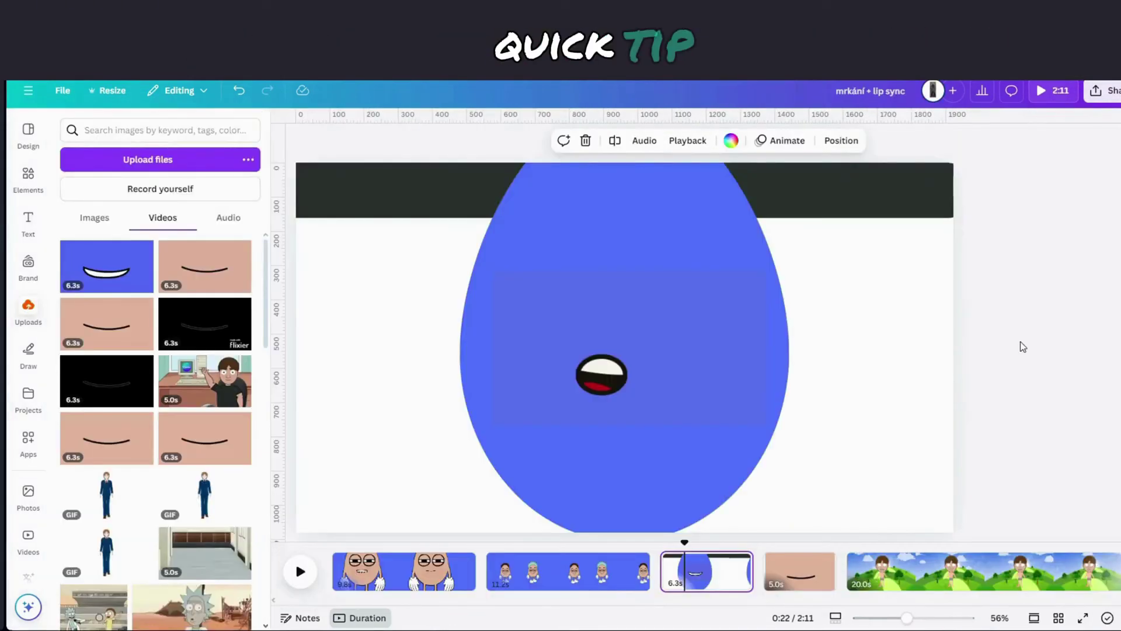
Select the mouth video on the blue egg scene
click(638, 343)
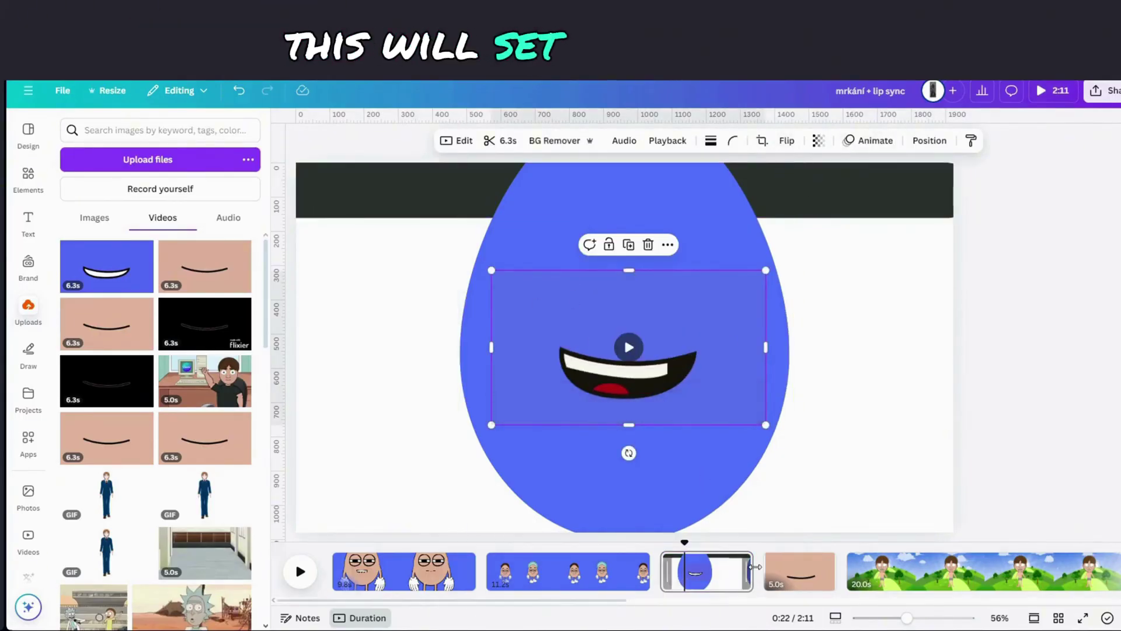
click(728, 572)
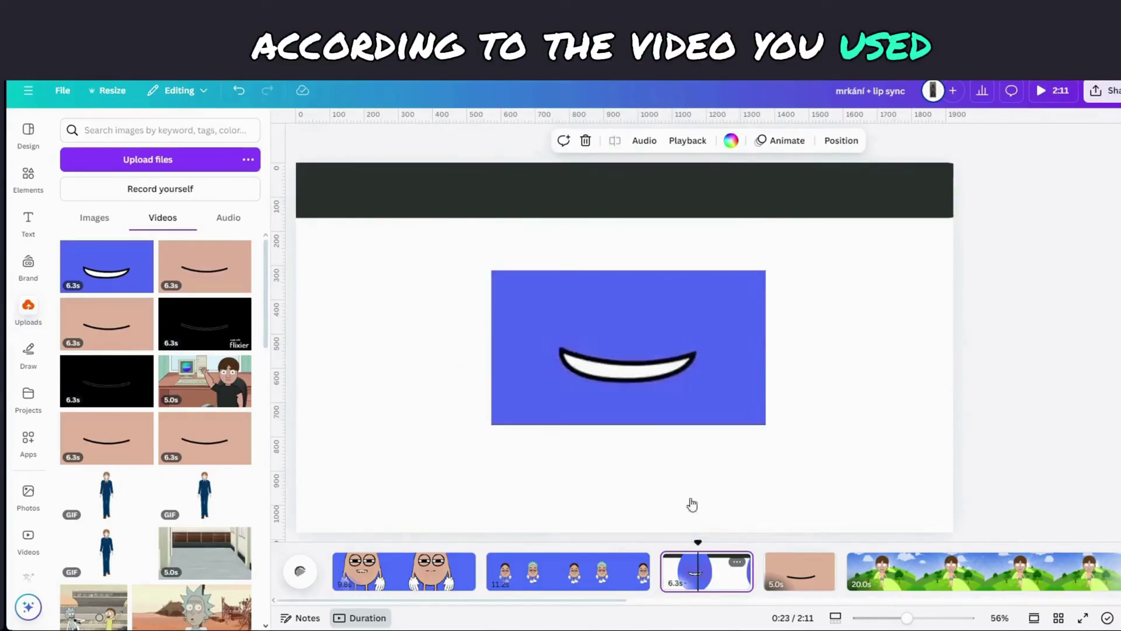
click(563, 276)
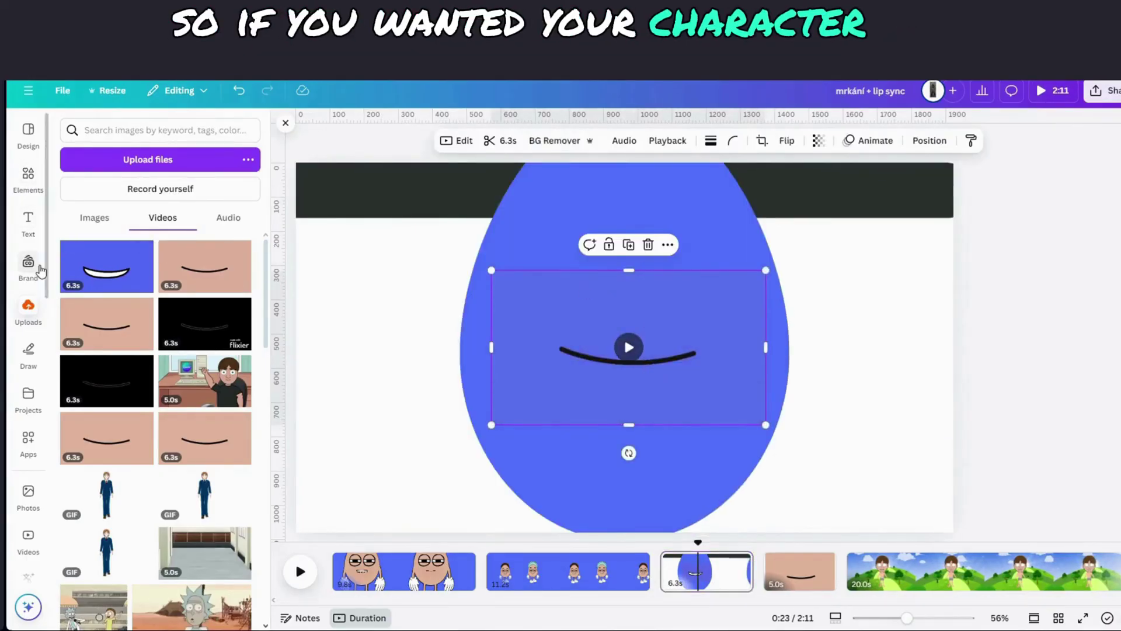
Search the Elements library for 'video'
click(28, 180)
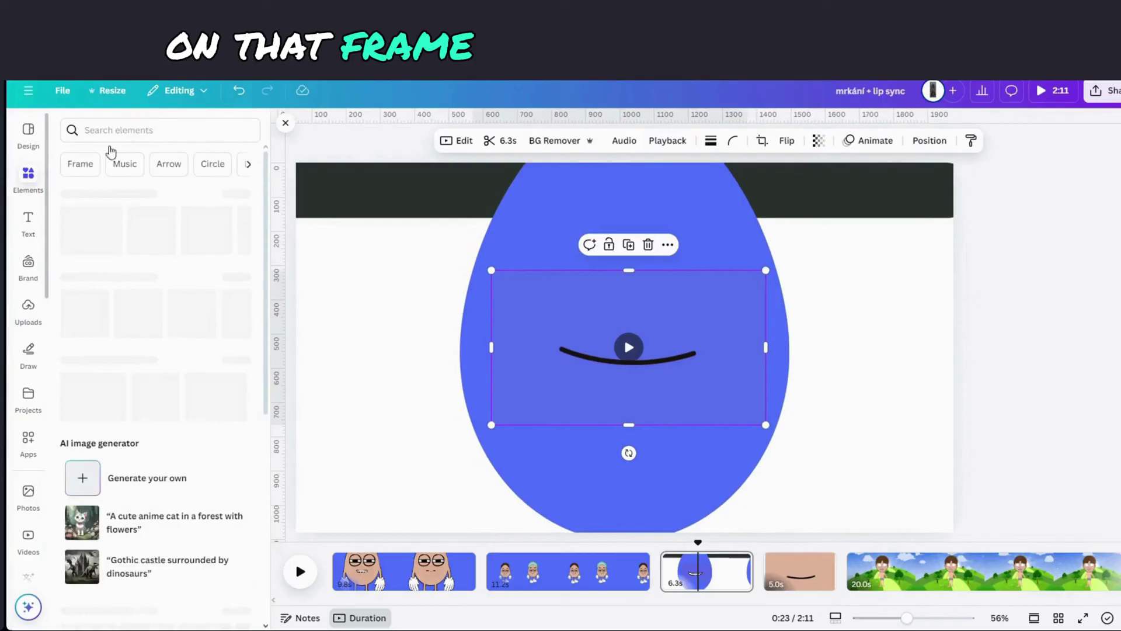
click(132, 131)
text(video)
key(Return)
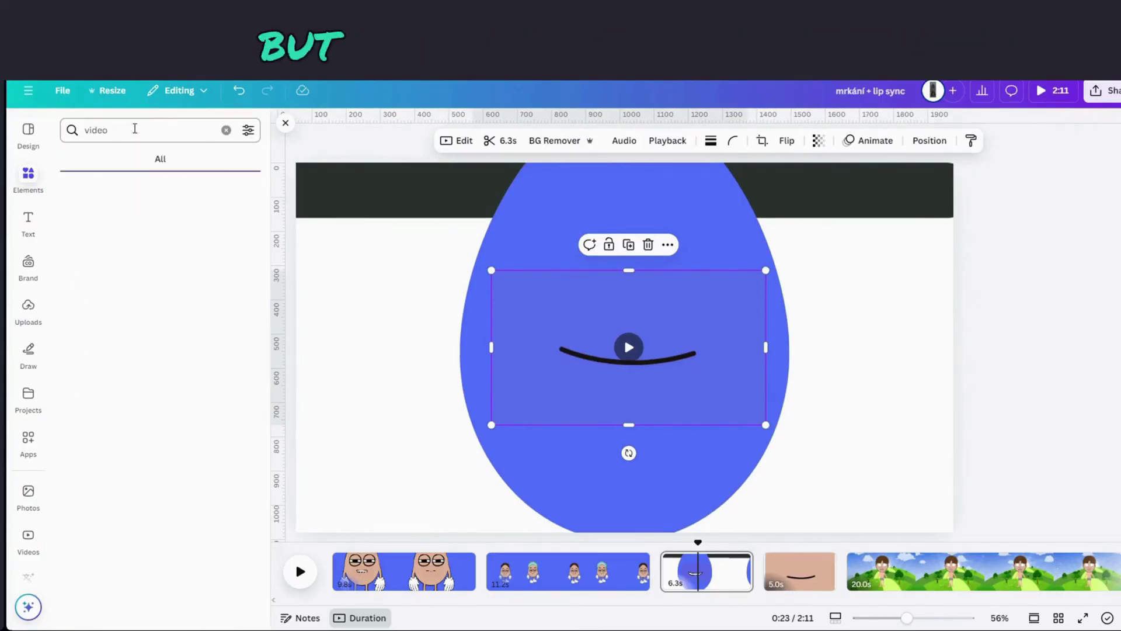
Add the flower stock video, shrink it small and move it onto the egg
click(182, 162)
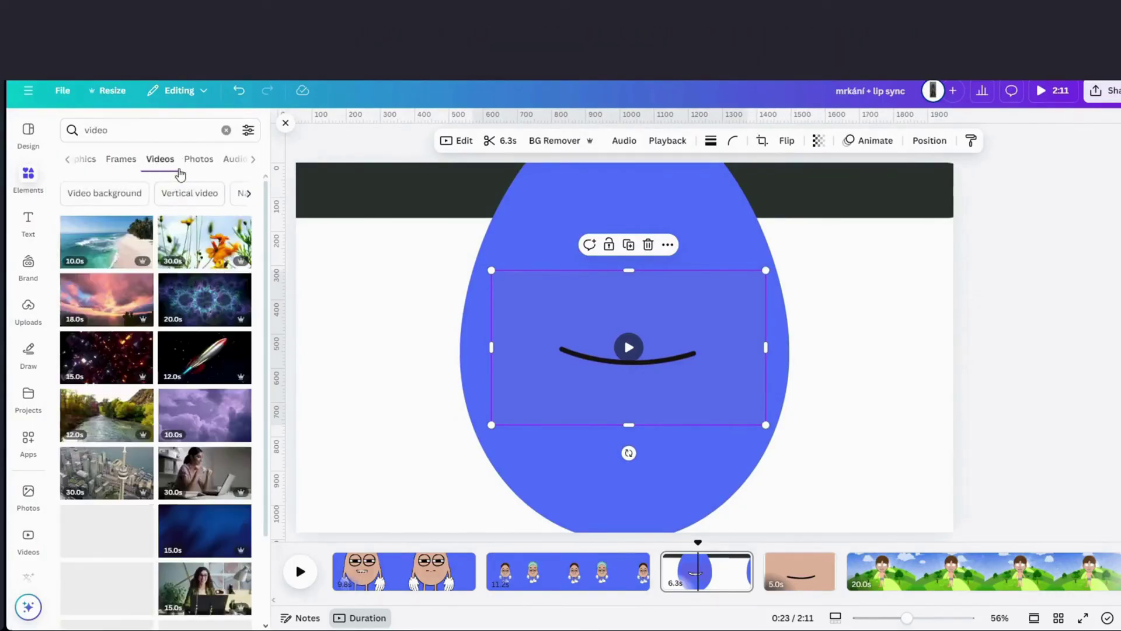
click(199, 246)
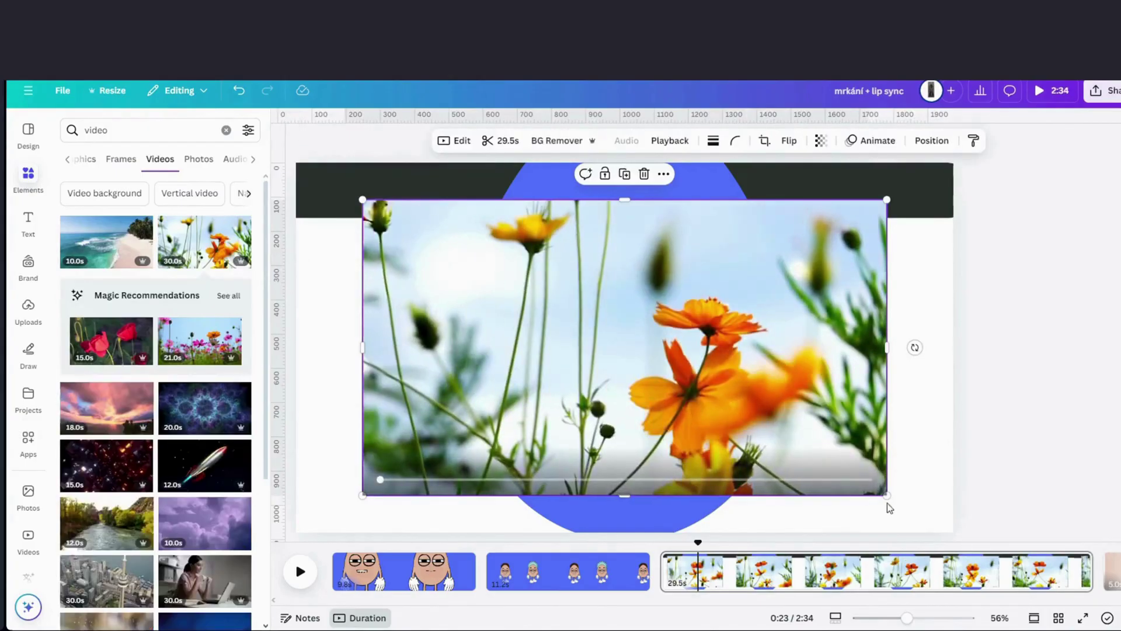
drag(888, 496, 484, 292)
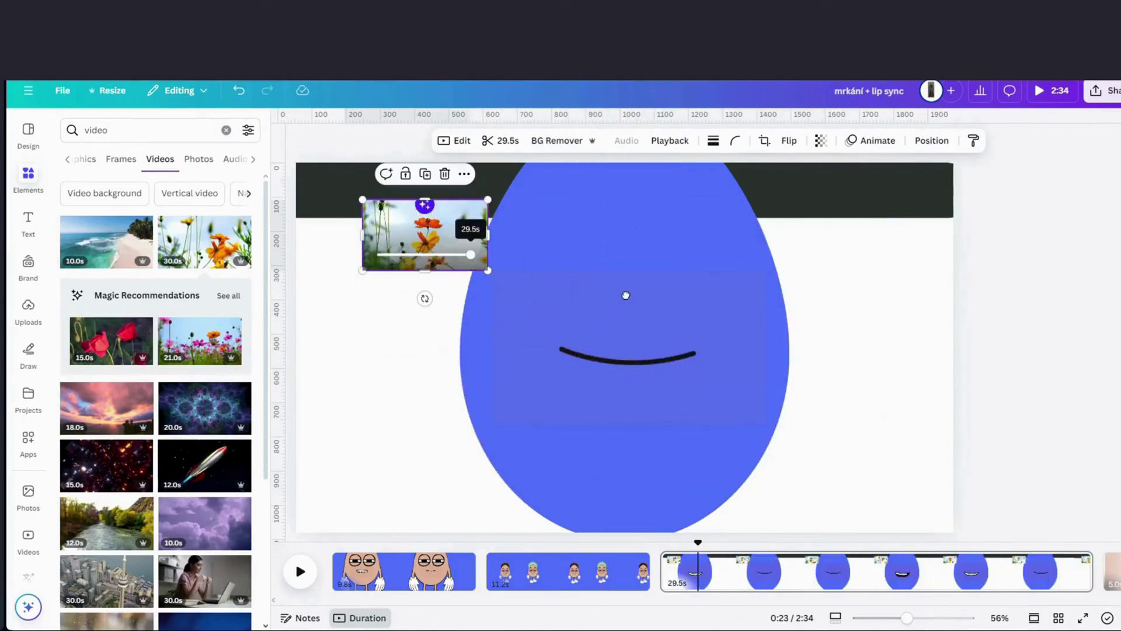
drag(425, 232, 612, 258)
Send the flower clip's layer below the egg so it is hidden
right_click(627, 257)
mouse_move(668, 400)
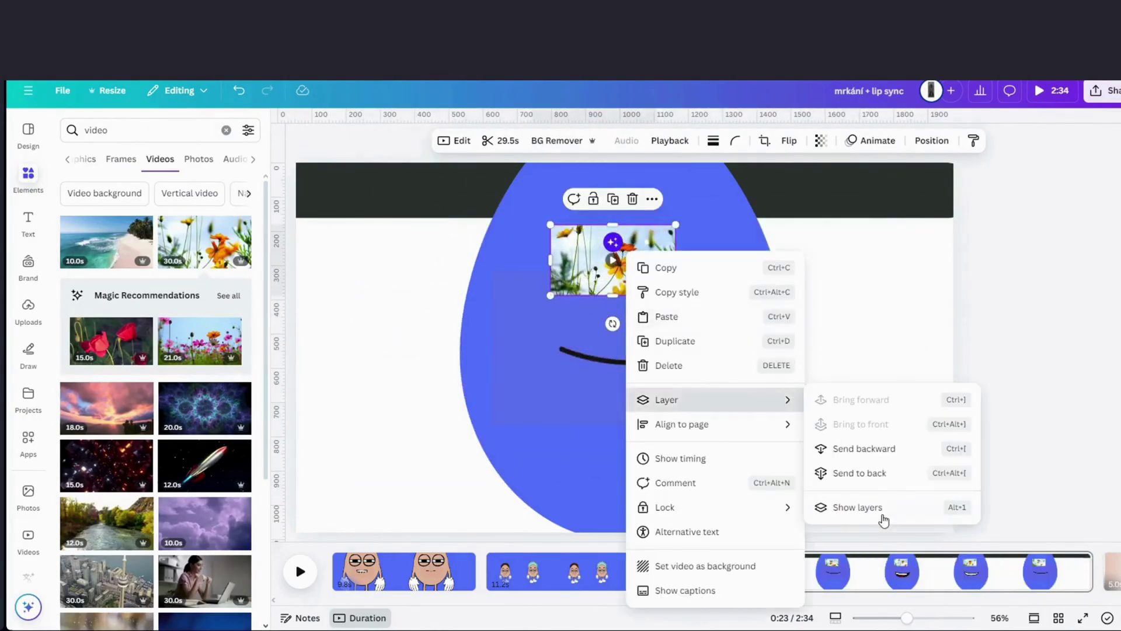
click(883, 519)
drag(219, 237, 220, 355)
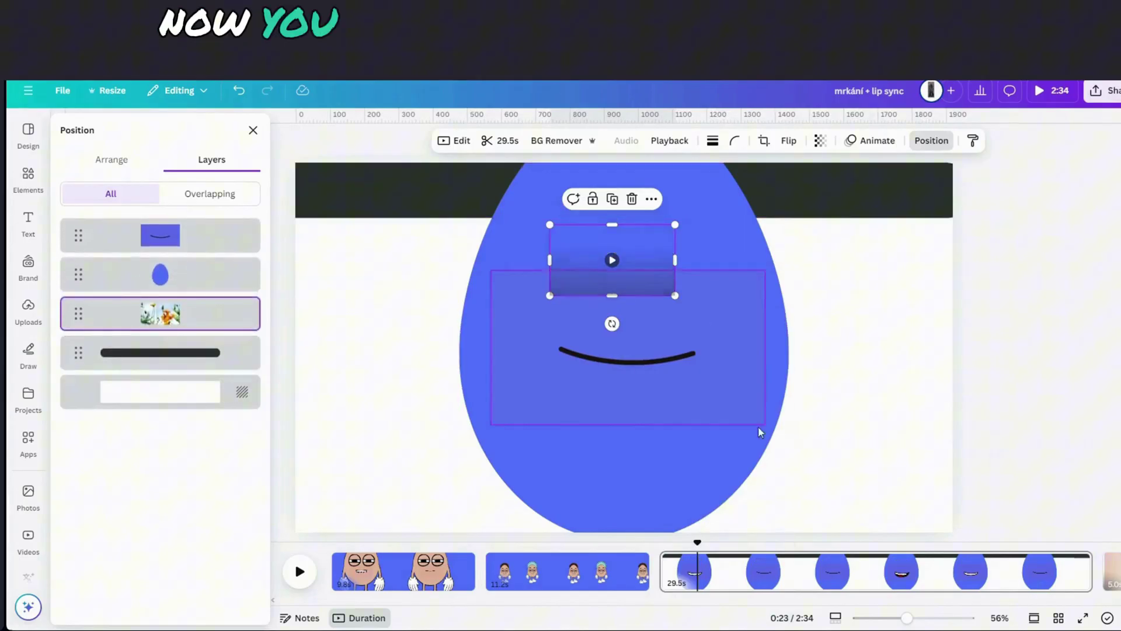
Play the lengthened scene and select the extended mouth clip in the timeline
click(696, 570)
key(space)
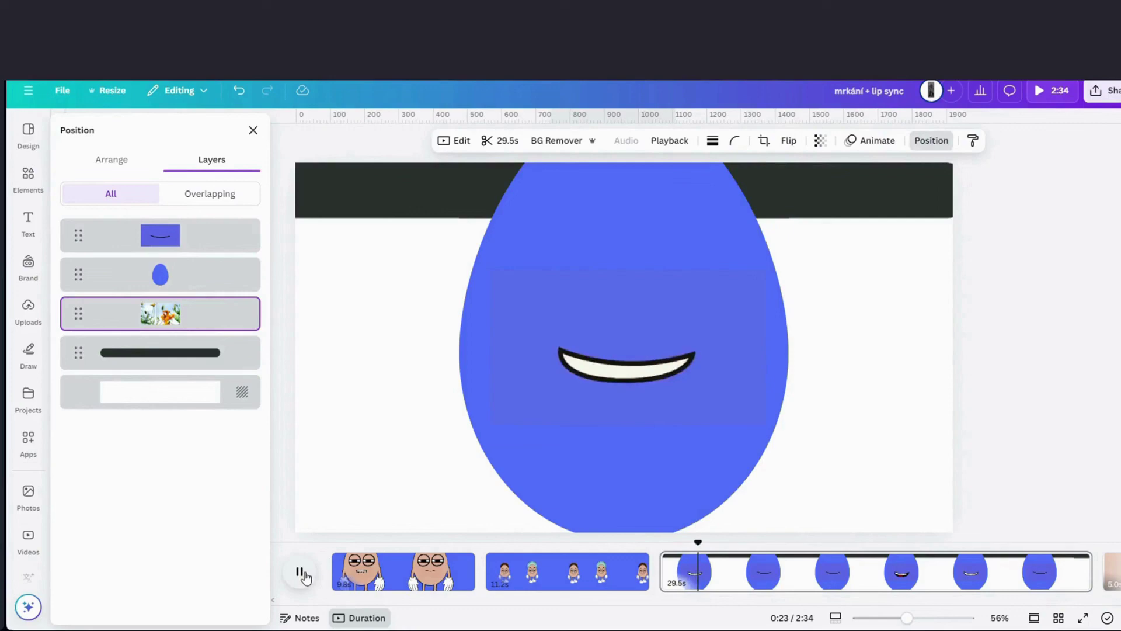
click(876, 570)
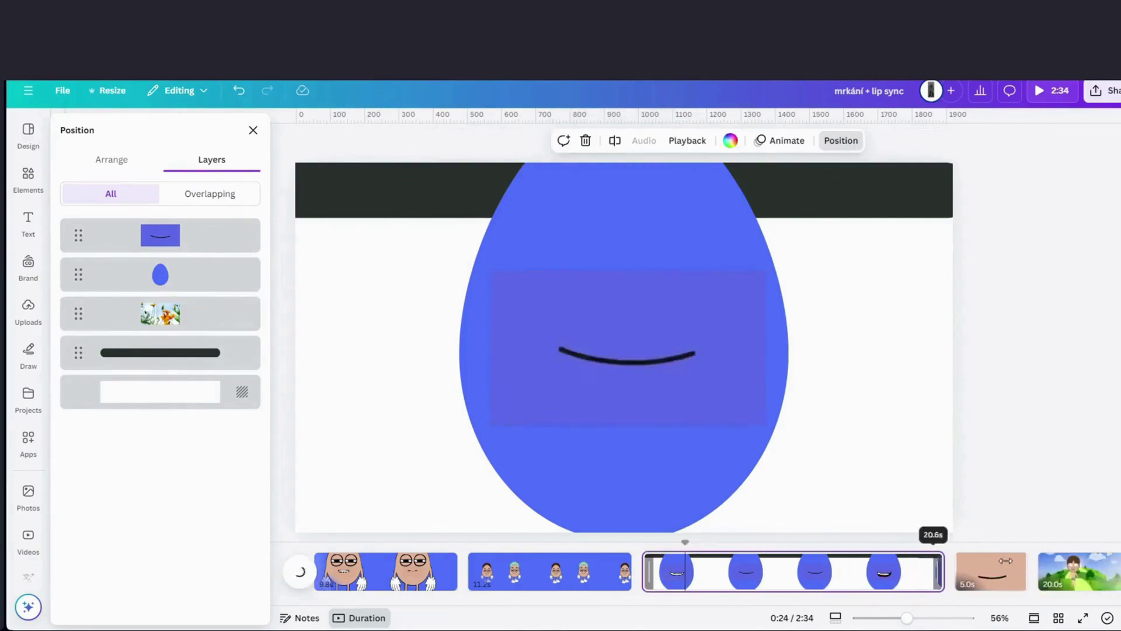